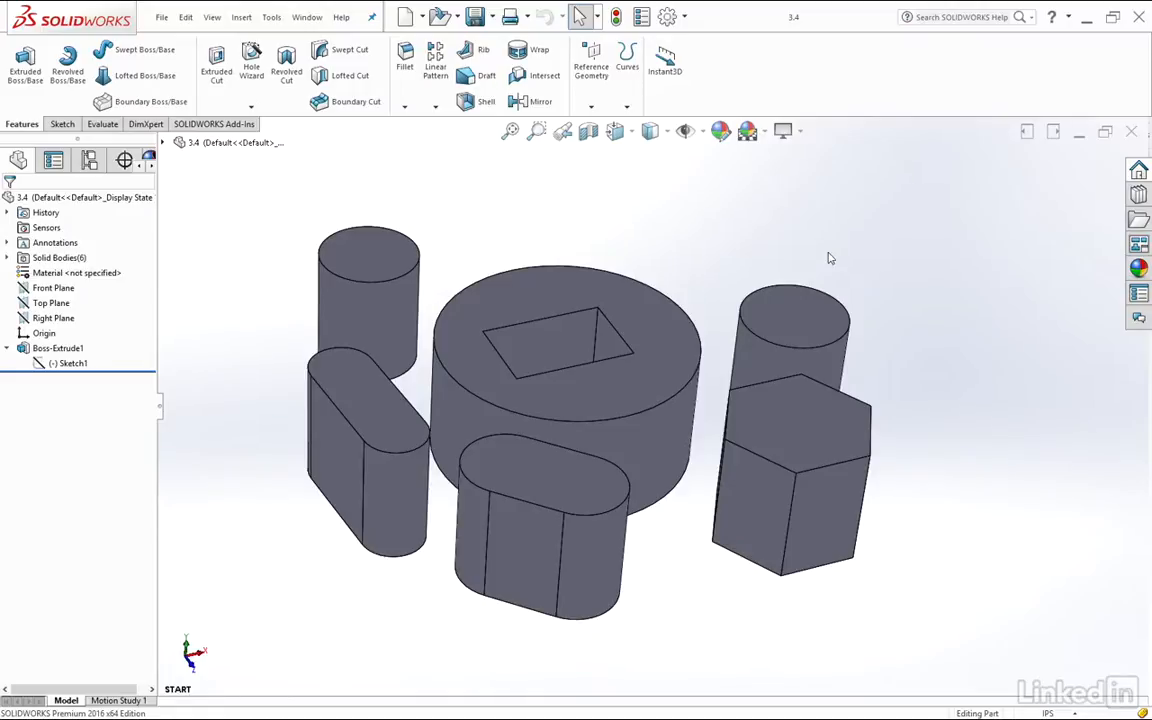
Examine the reference planes and the flat and curved faces of the extruded bodies as possible sketch planes
left_click(48, 288)
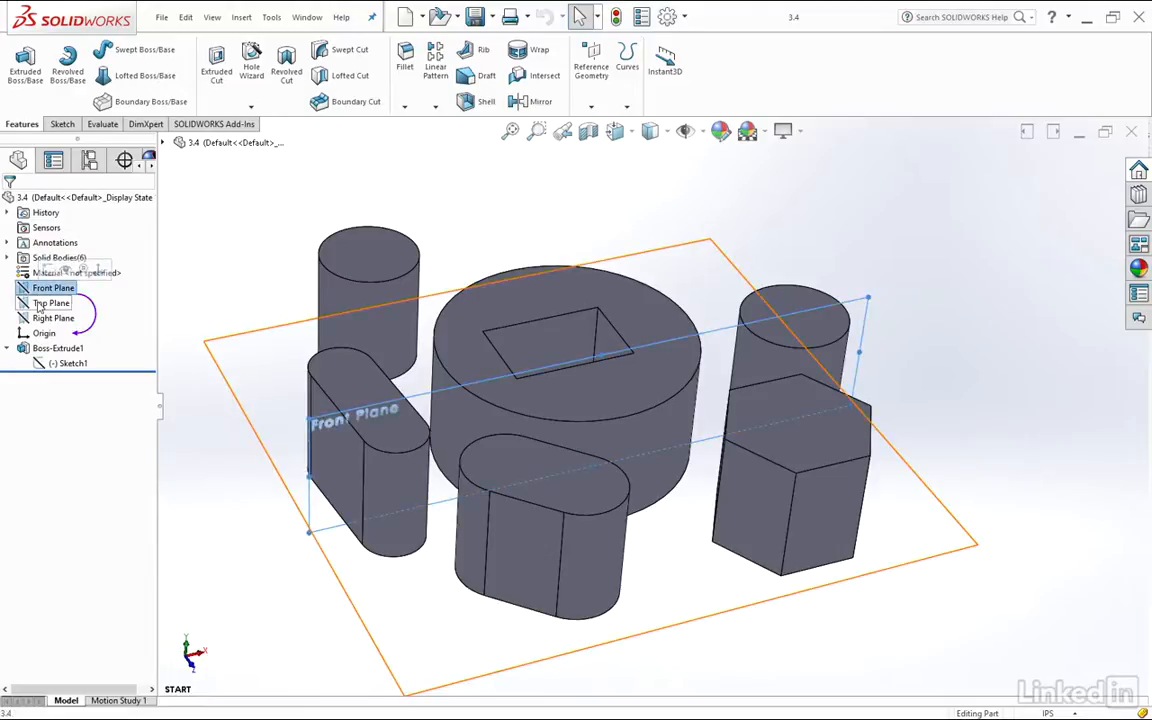
left_click(50, 318)
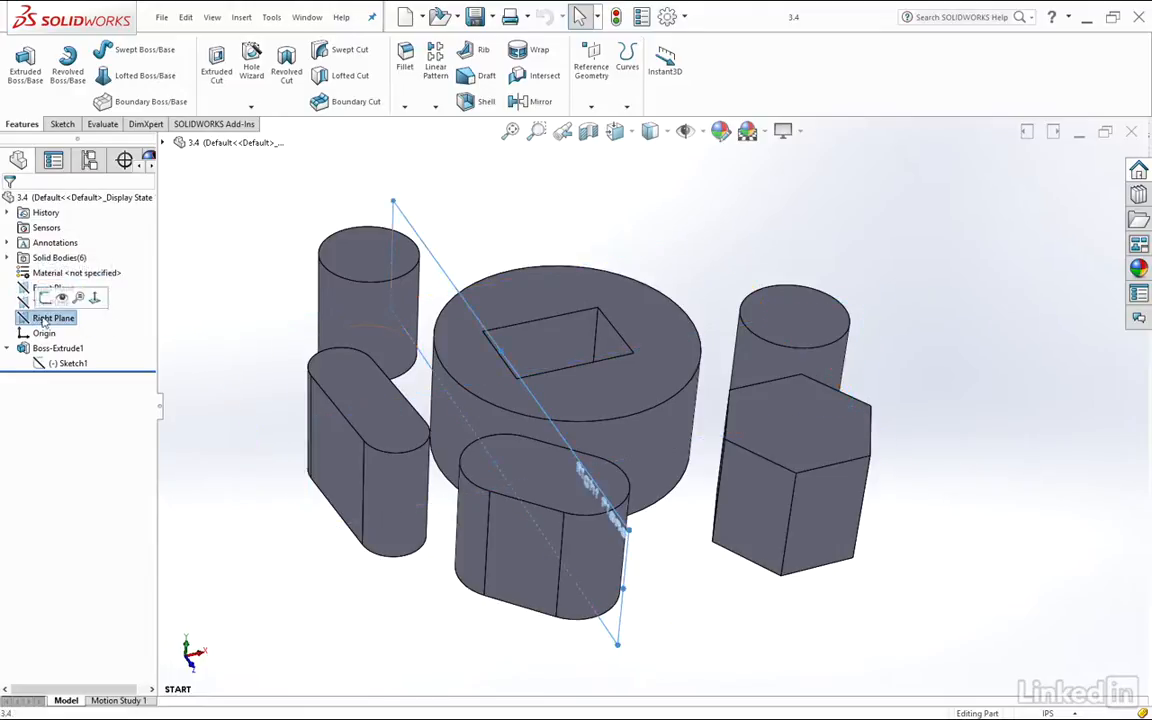
left_click(598, 238)
left_click(622, 308)
left_click(797, 302)
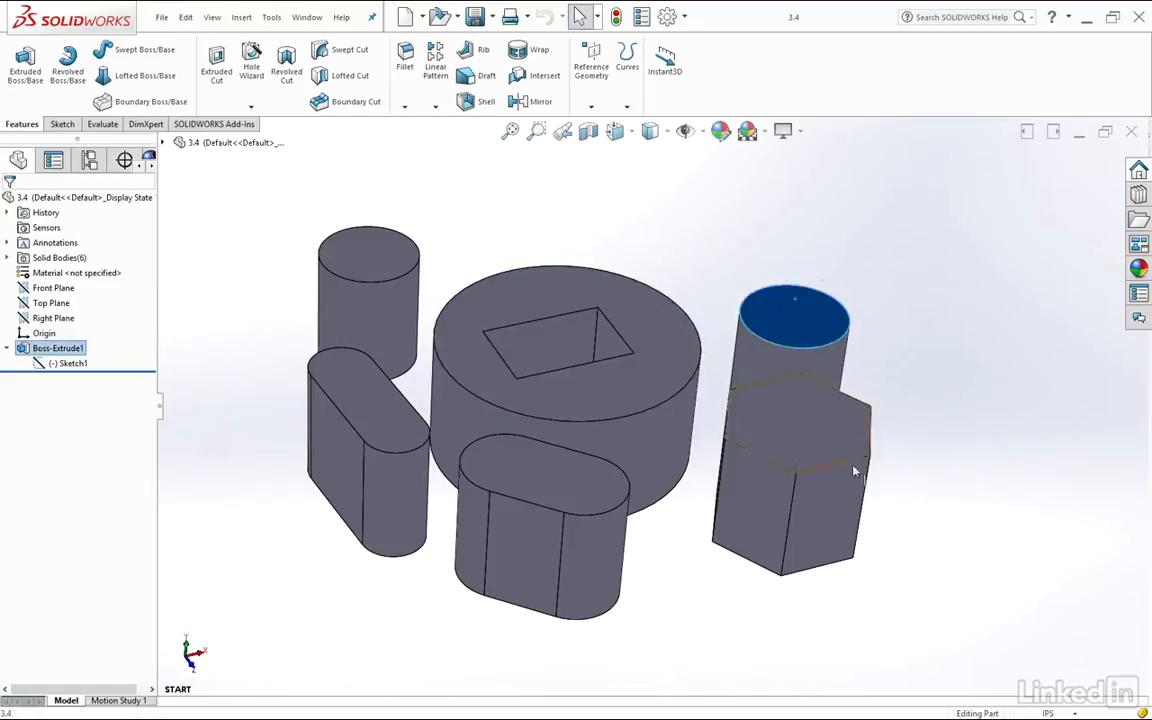
left_click(861, 504)
left_click(757, 505)
left_click(810, 501)
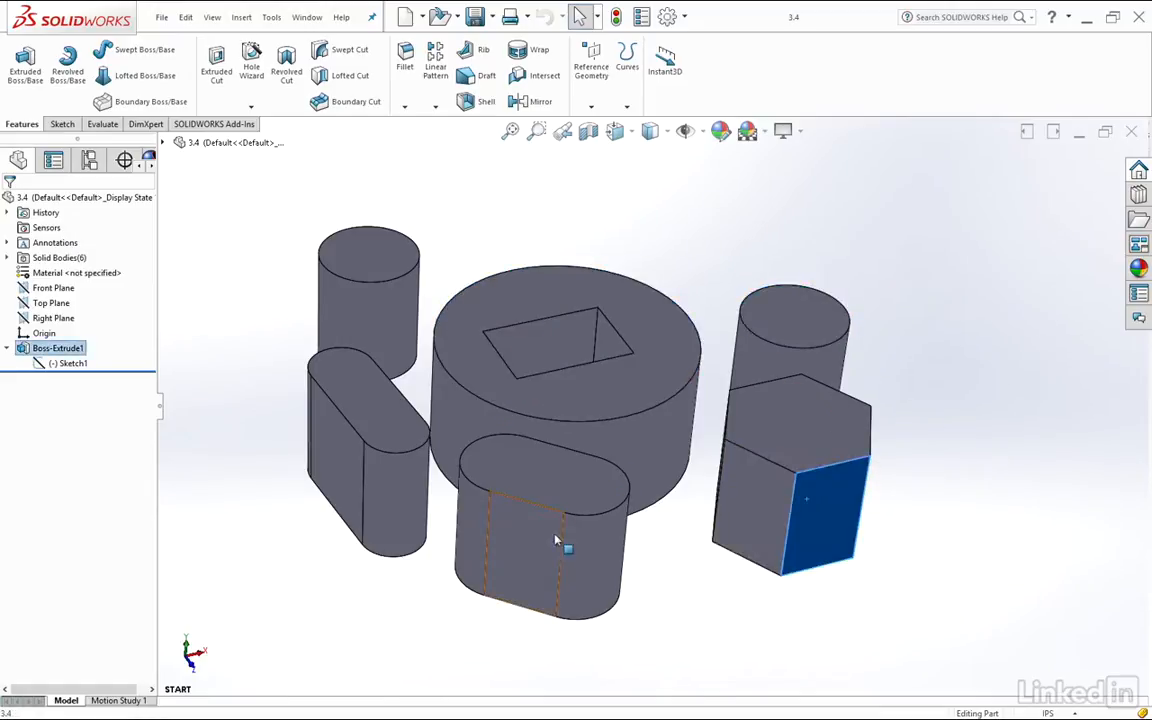
left_click(540, 545)
left_click(360, 405)
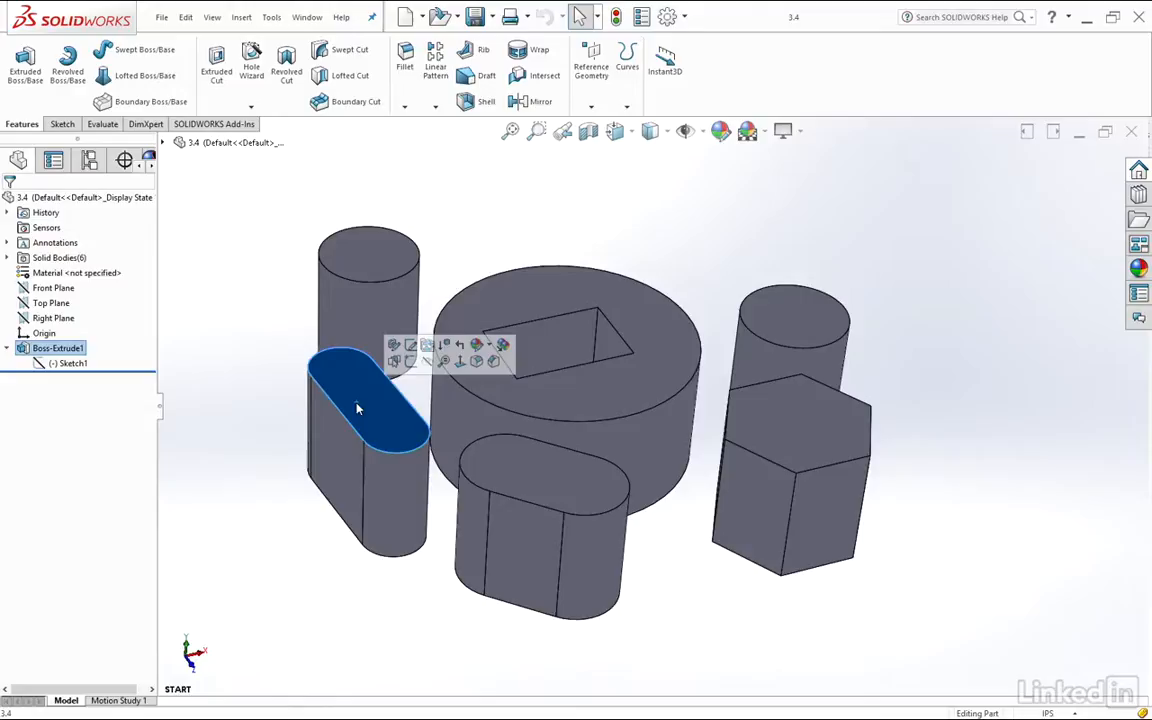
left_click(531, 541)
left_click(592, 540)
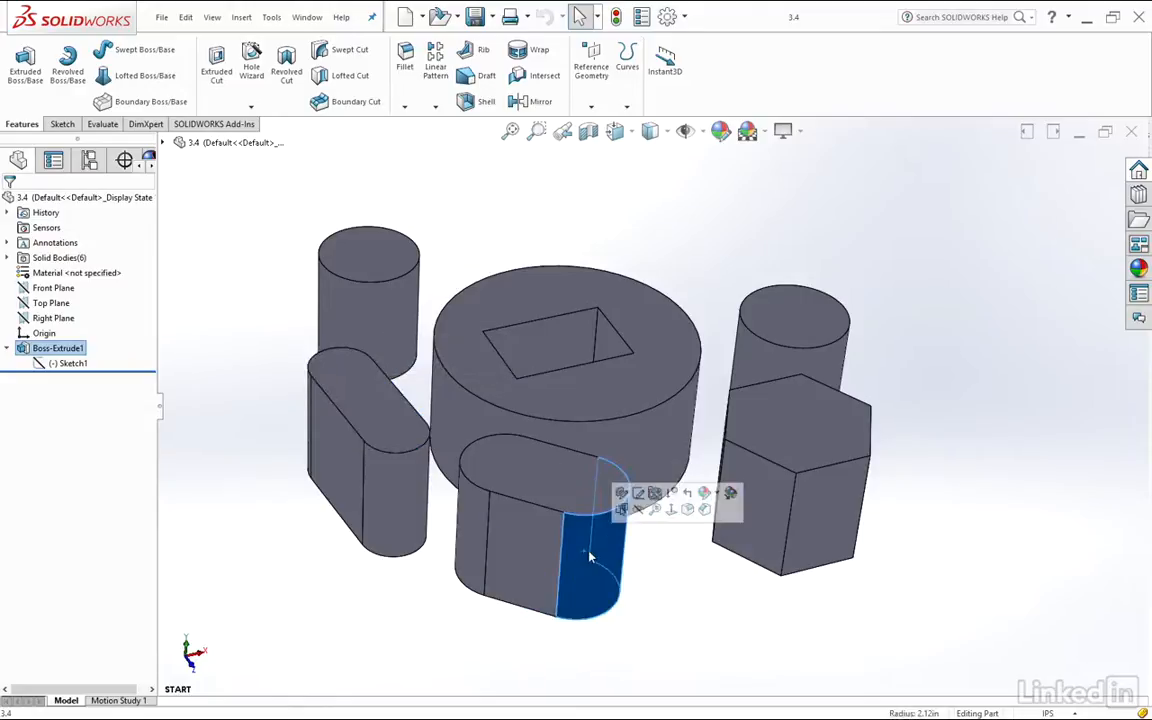
left_click(665, 575)
left_click(663, 480)
left_click(952, 557)
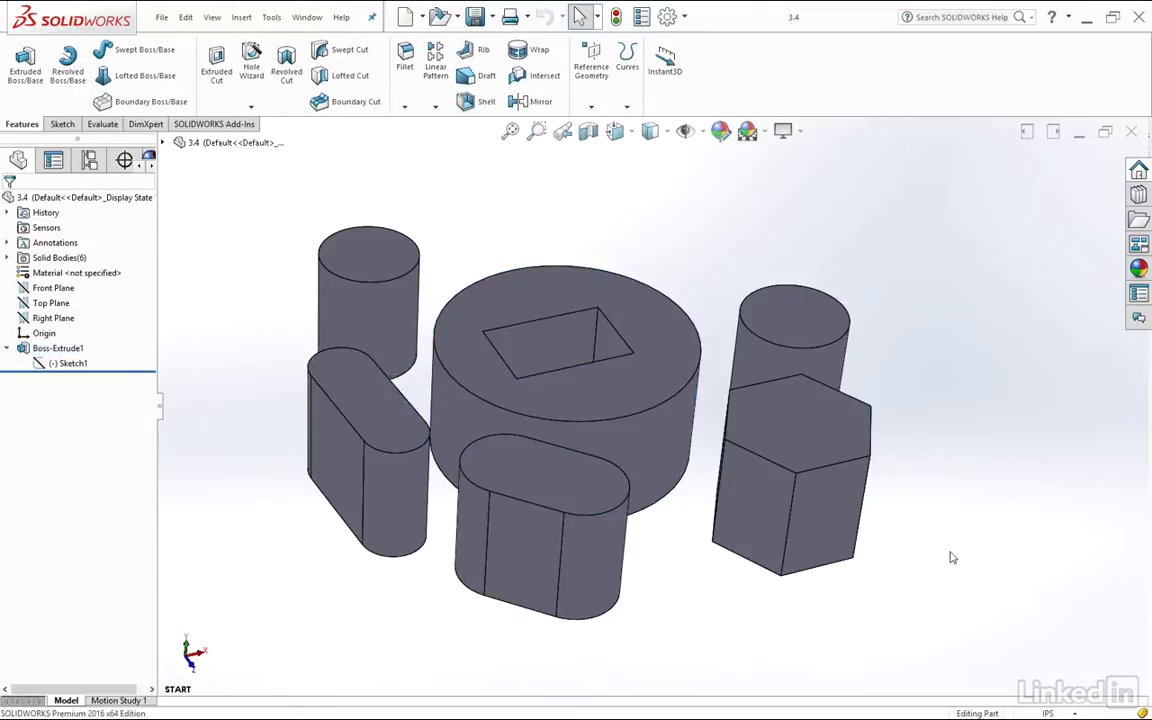
Sketch a circle of about 1.07 in radius on the flat side face of the front slot-shaped body
left_click(535, 530)
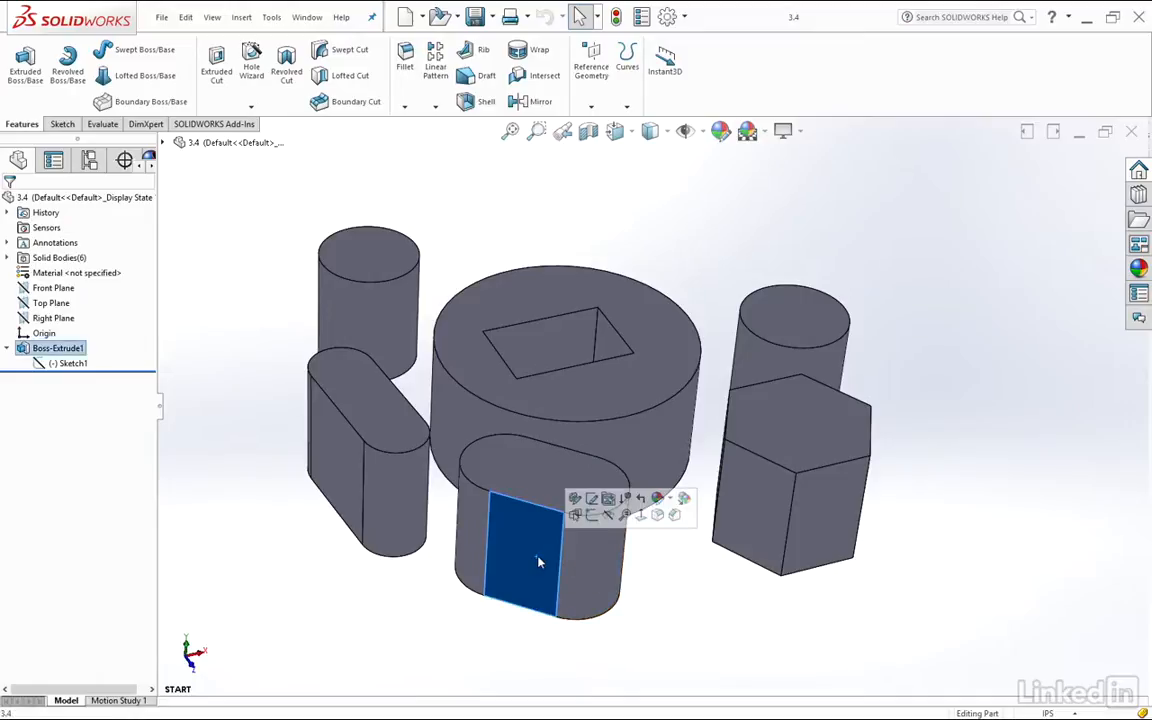
left_click(591, 515)
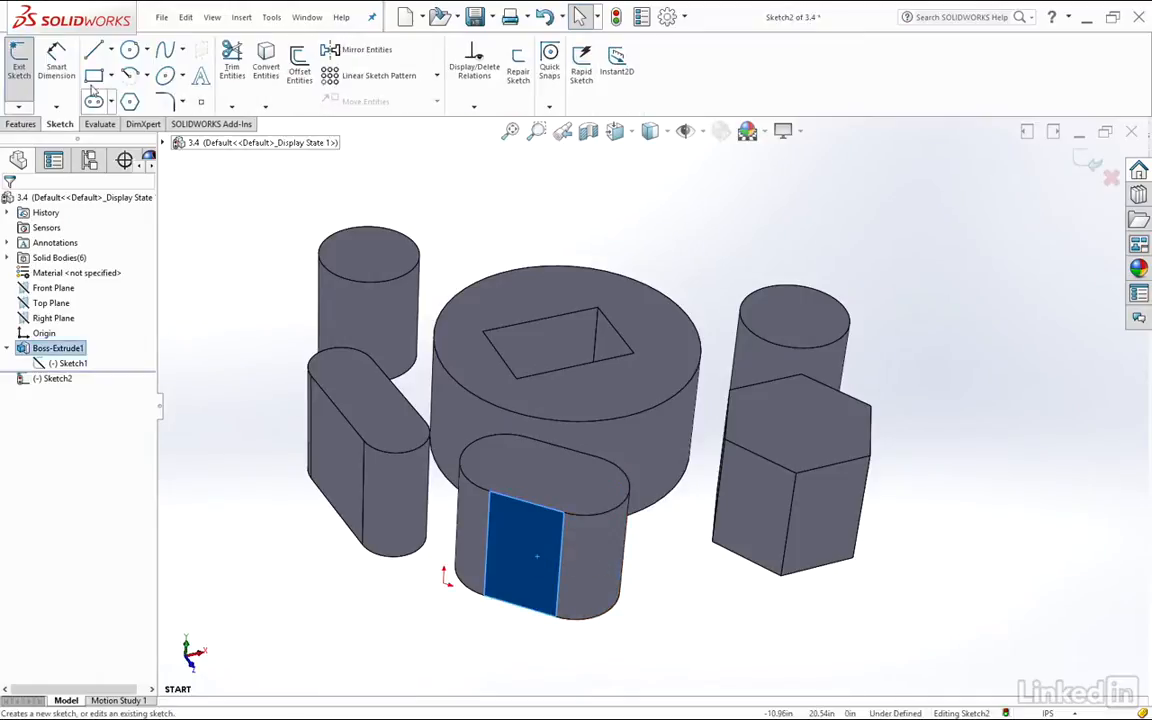
left_click(129, 50)
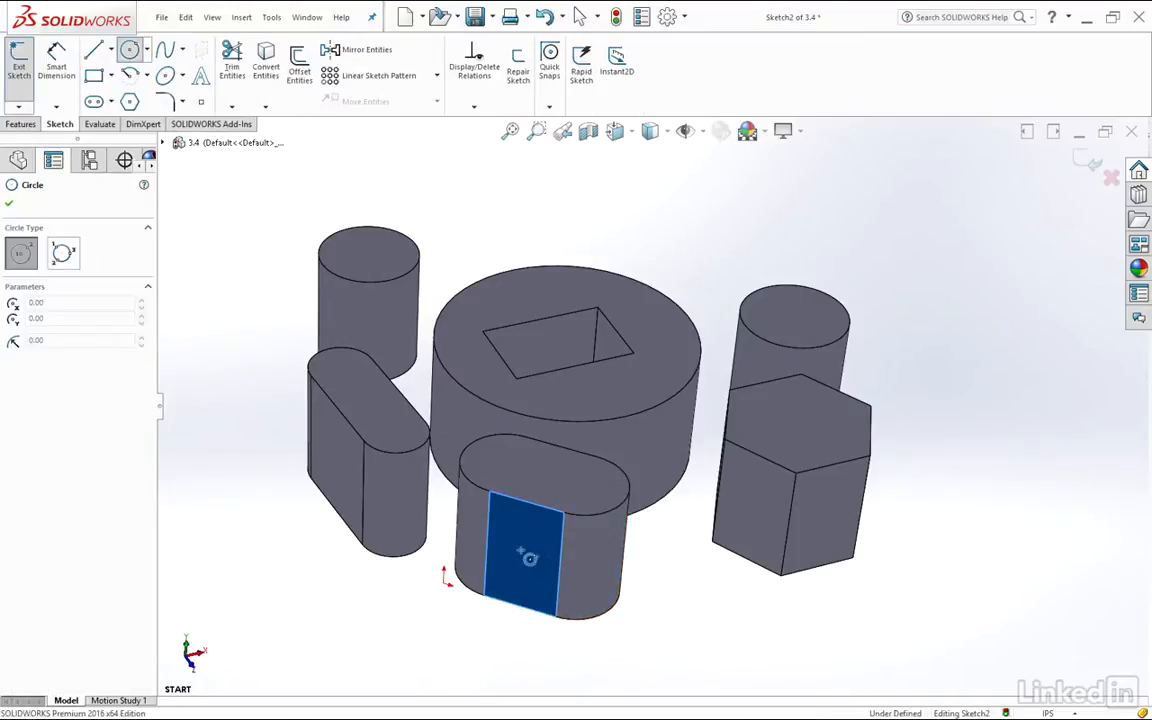
left_click(520, 554)
left_click(542, 562)
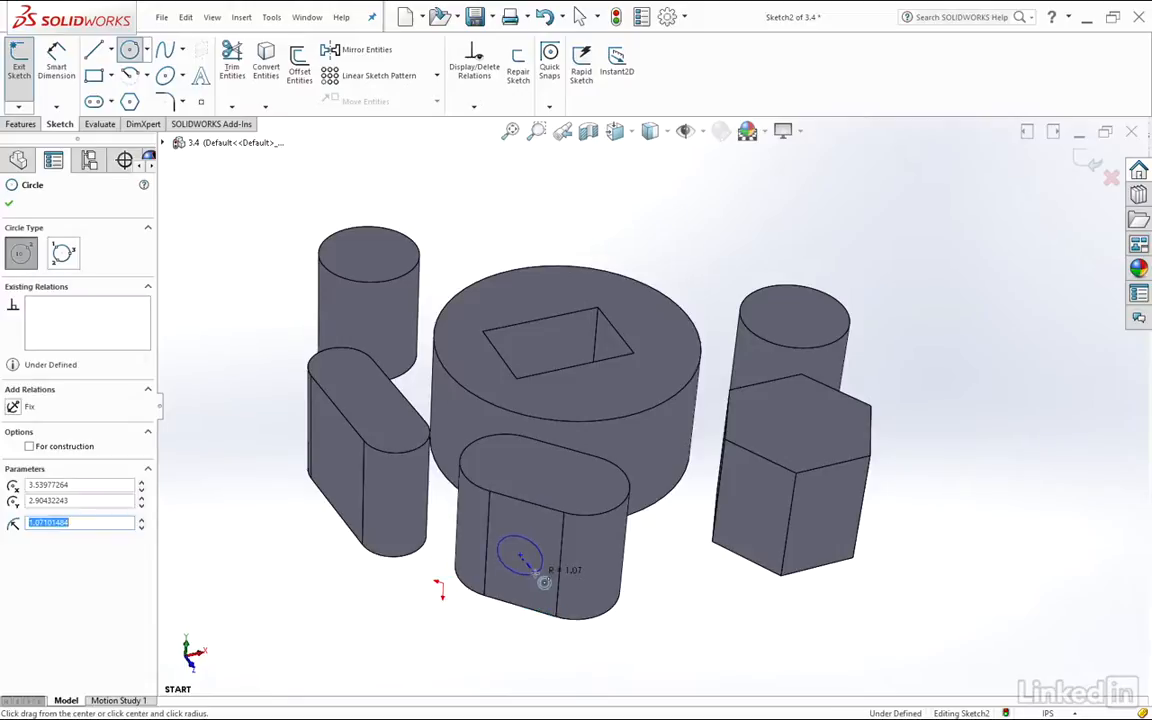
Cut the sketched circle into the slot-shaped body as a 3.00 in blind Extruded Cut
middle_click_drag(705, 561, 634, 476)
key("space")
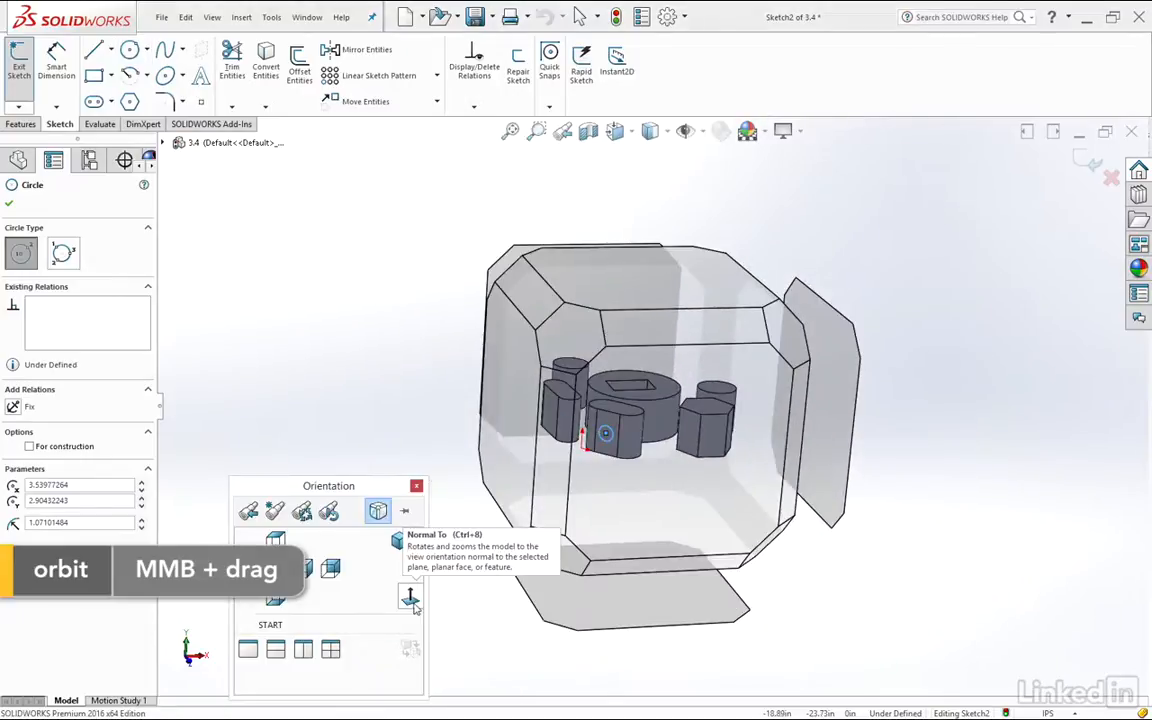
left_click(378, 511)
scroll(690, 405, "up", 5)
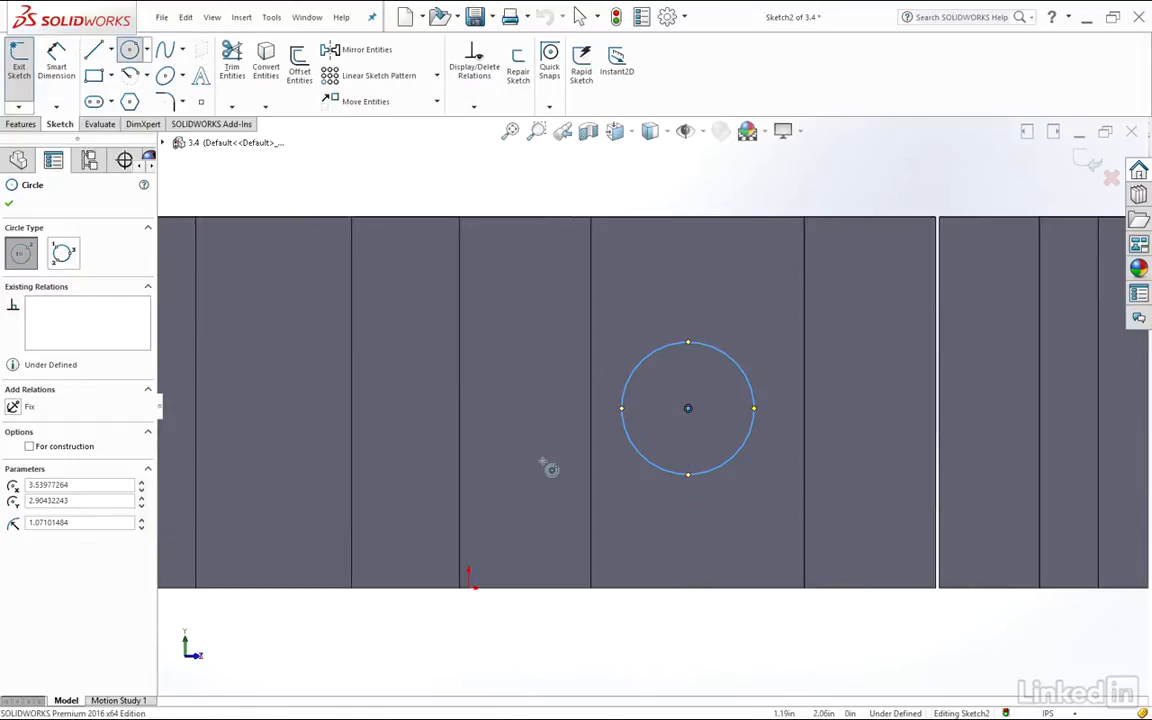
scroll(796, 424, "up", 6)
middle_click_drag(717, 229, 723, 319)
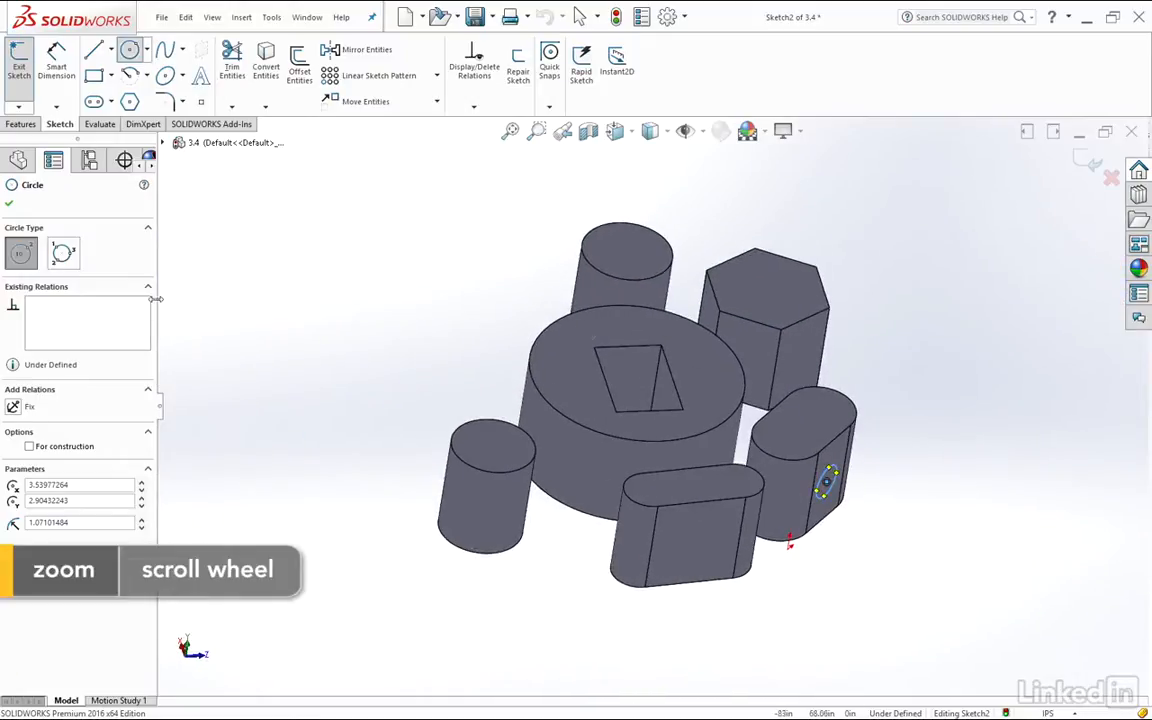
left_click(21, 124)
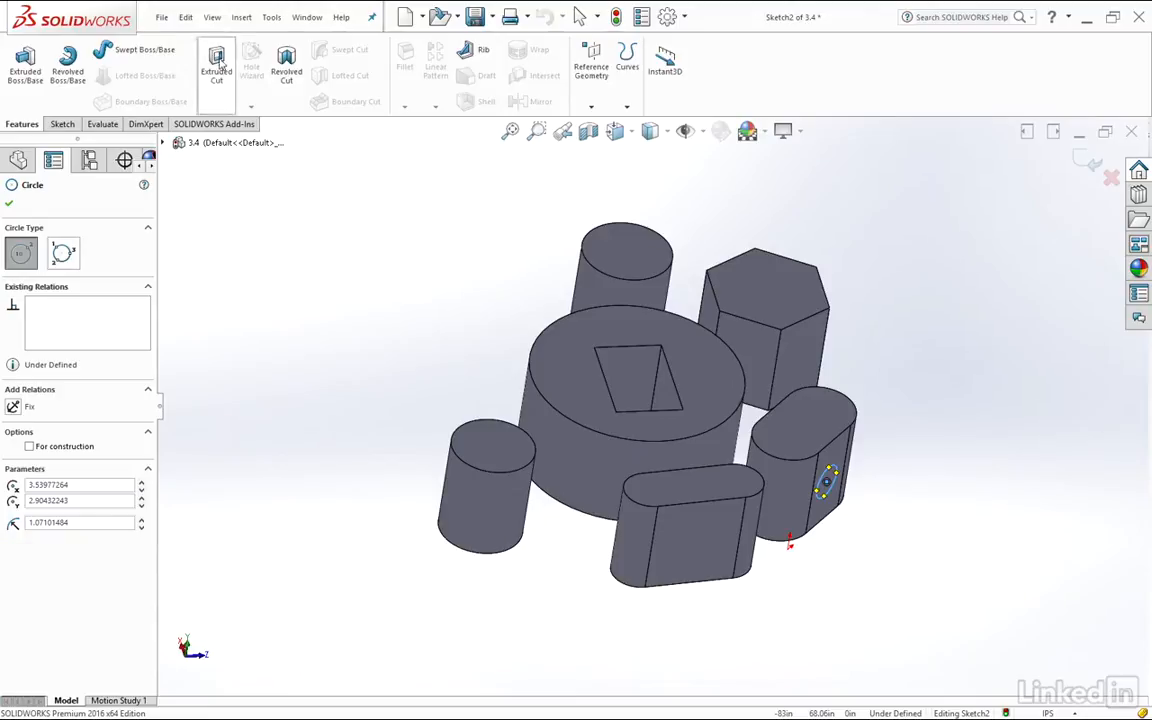
left_click(217, 62)
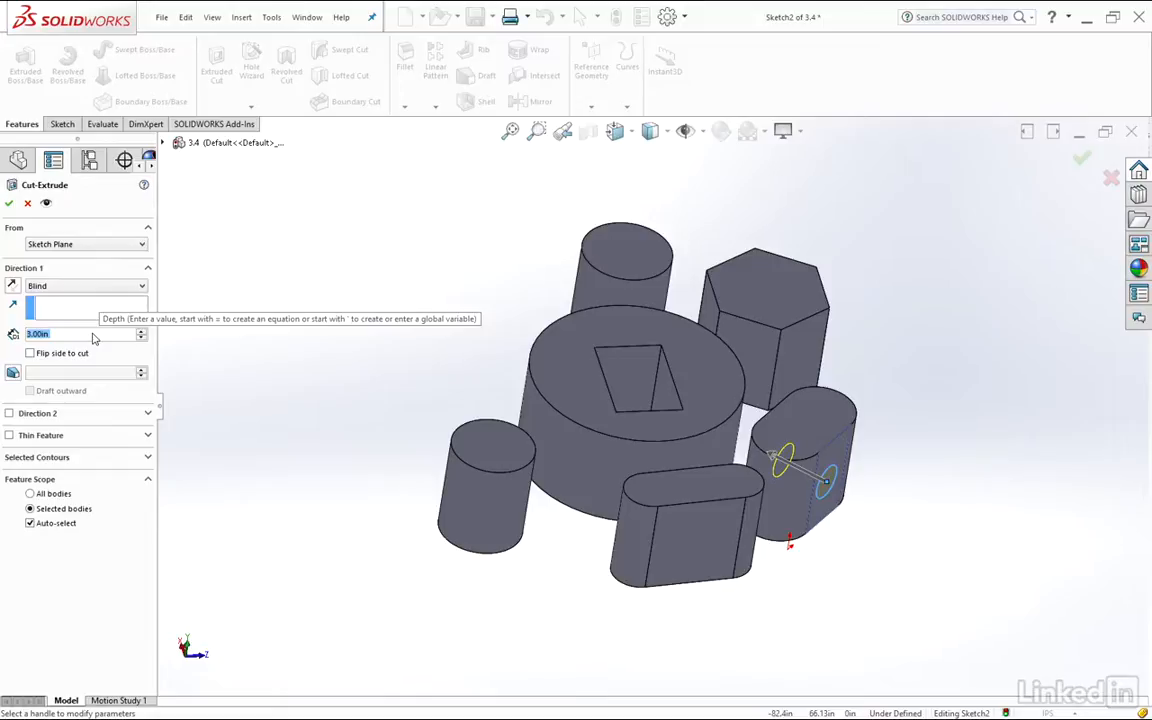
left_click(10, 203)
Edit the circular cut's end condition to Through All in the slot-shaped body
middle_click_drag(739, 388, 874, 532)
scroll(760, 430, "down", 5)
middle_click_drag(880, 459, 740, 319)
left_click(944, 533)
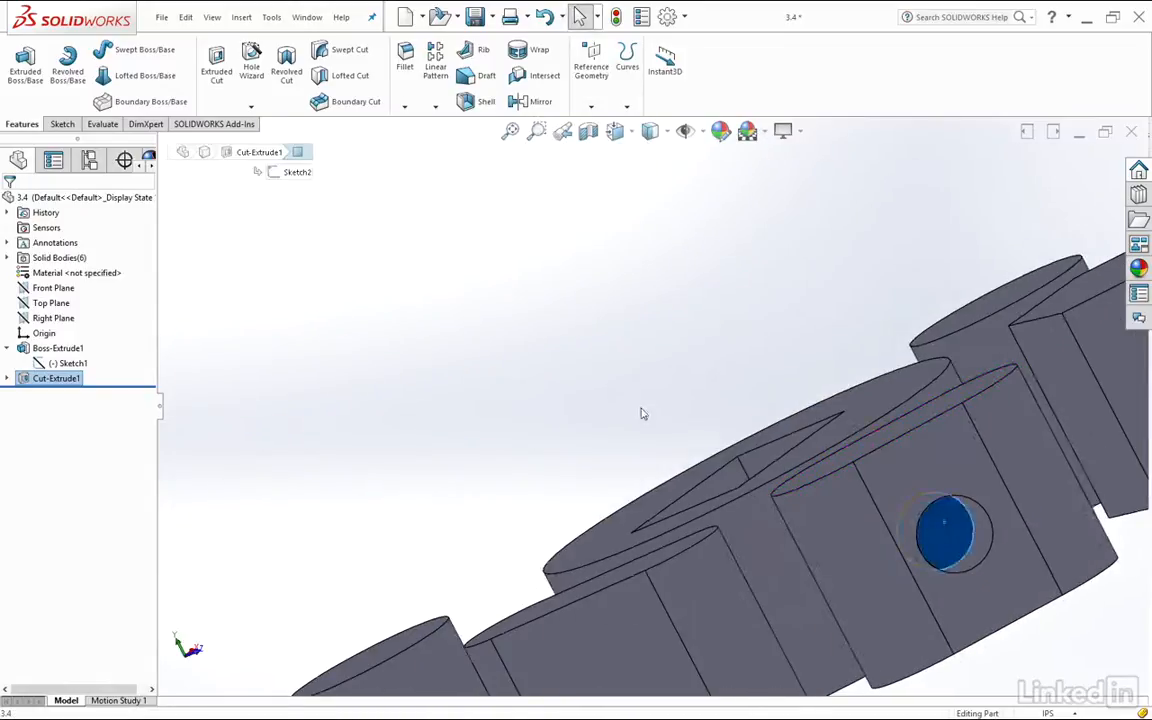
scroll(698, 460, "up", 3)
middle_click_drag(587, 358, 691, 430)
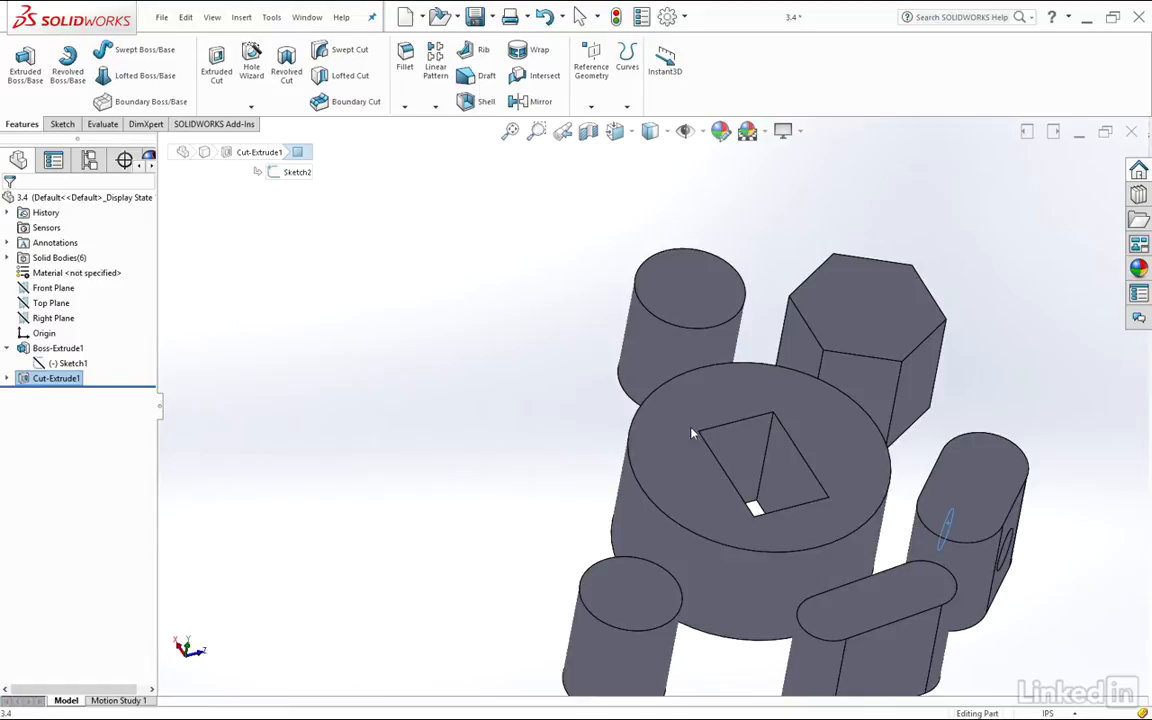
left_click(25, 381)
left_click(31, 338)
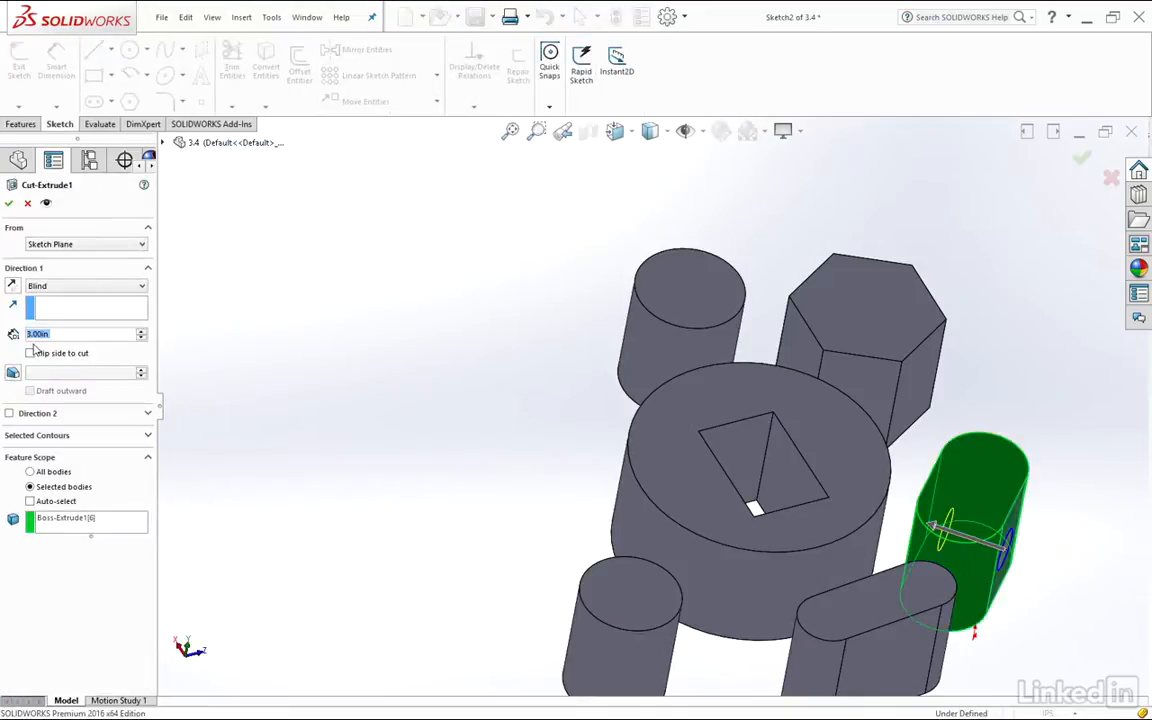
left_click(64, 287)
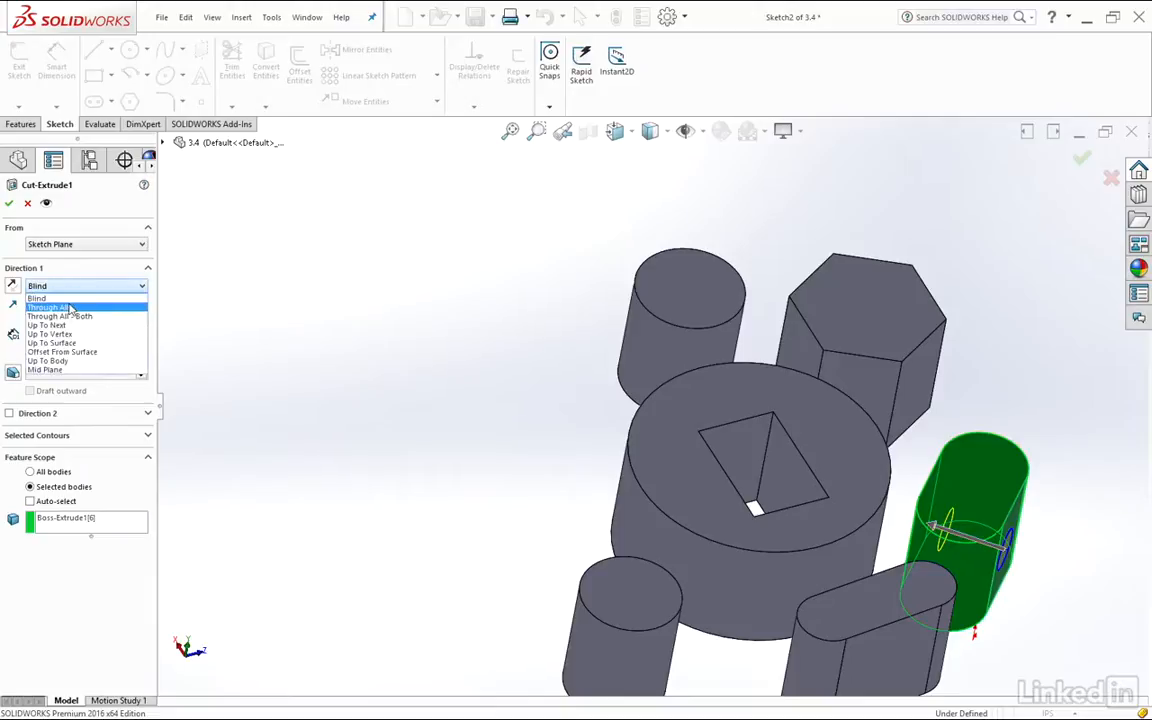
left_click(83, 308)
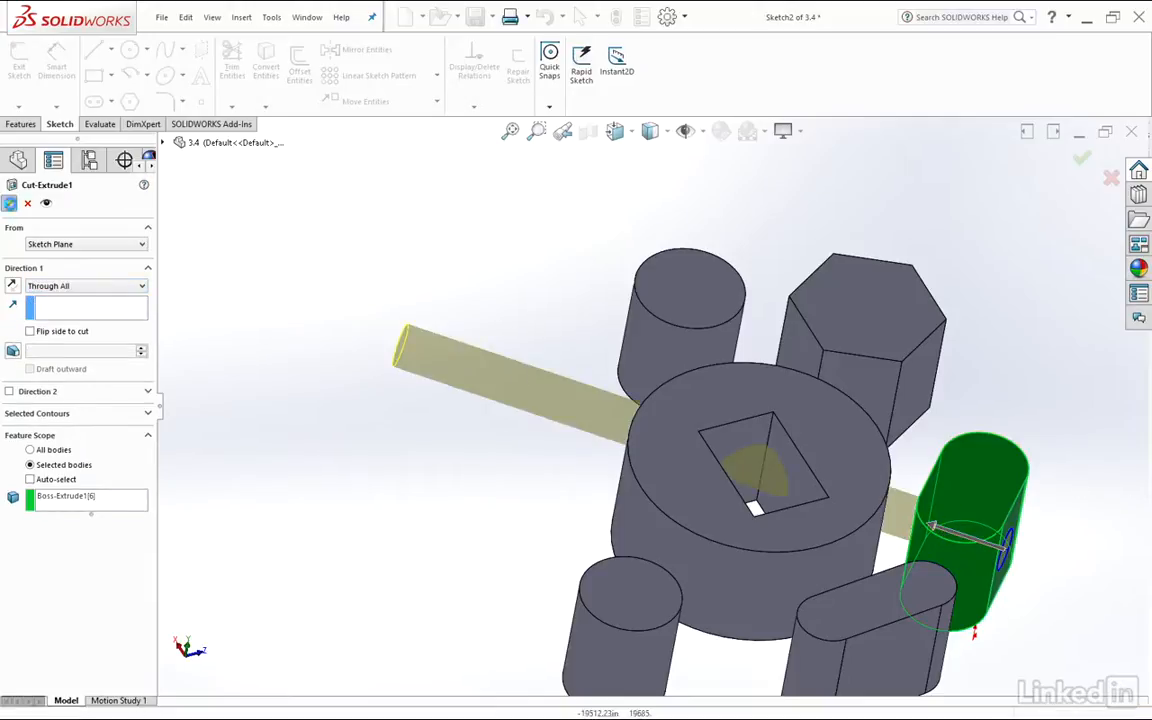
left_click(10, 204)
Extend the circular cut's feature scope to All bodies so it also passes through the large central cylinder
middle_click_drag(708, 384, 504, 460)
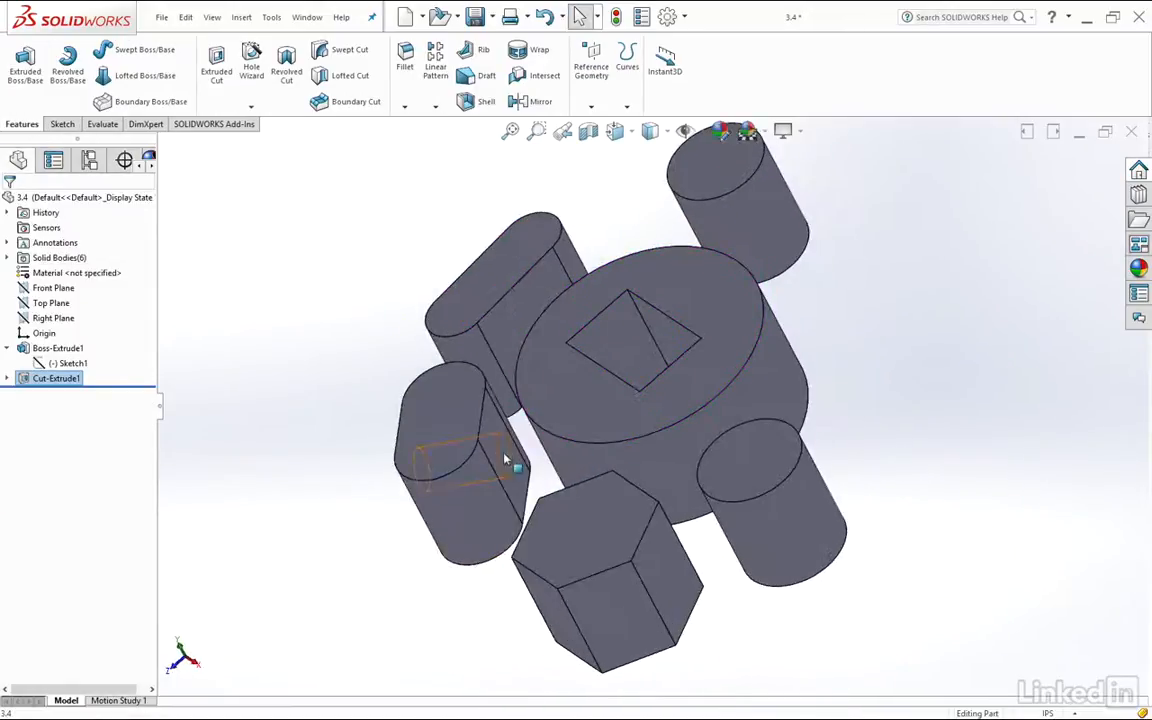
left_click(660, 450)
middle_click_drag(652, 448, 842, 416)
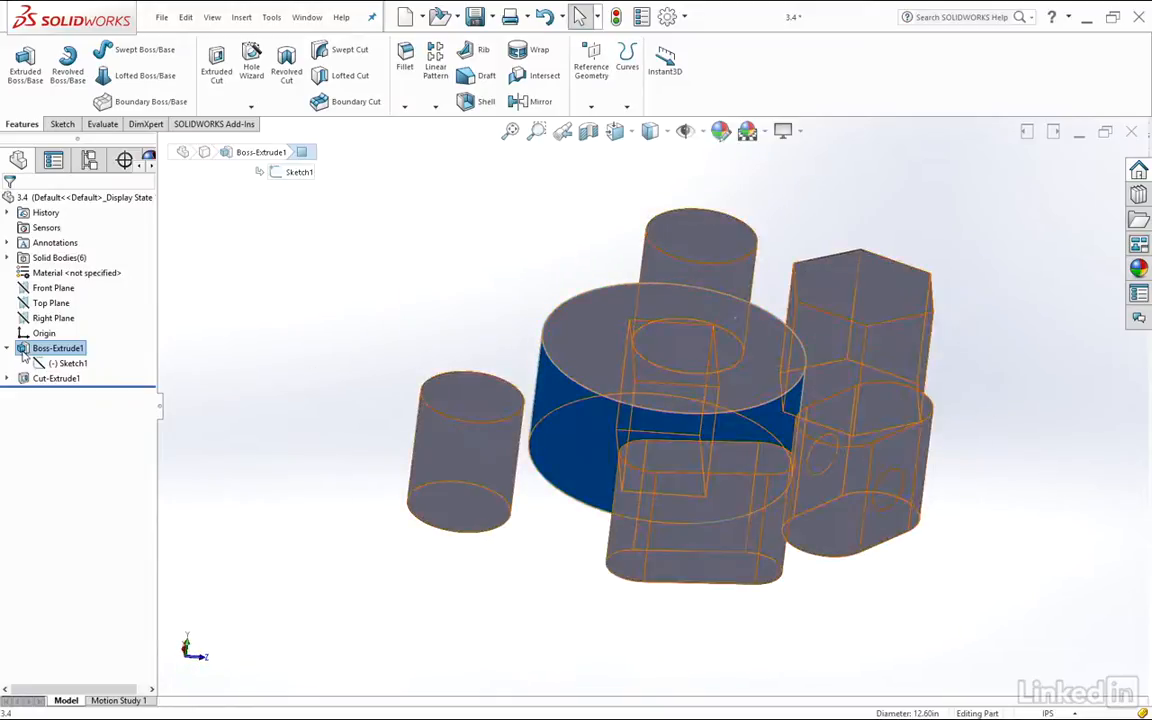
left_click(29, 379)
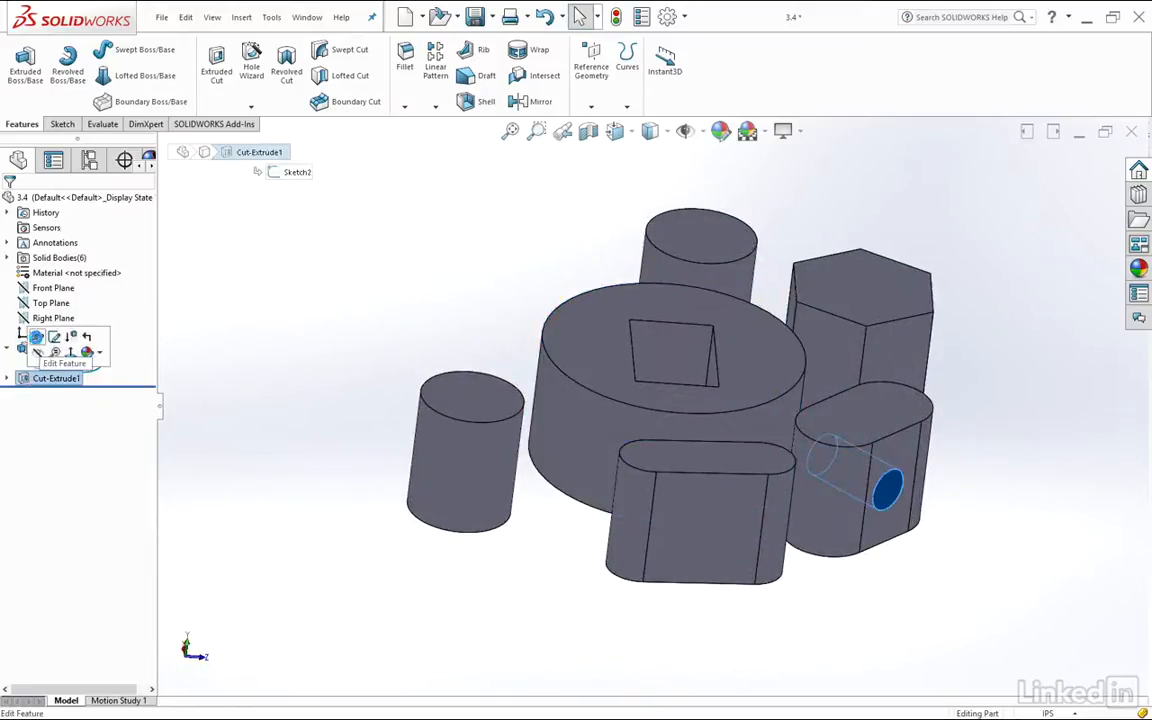
left_click(38, 337)
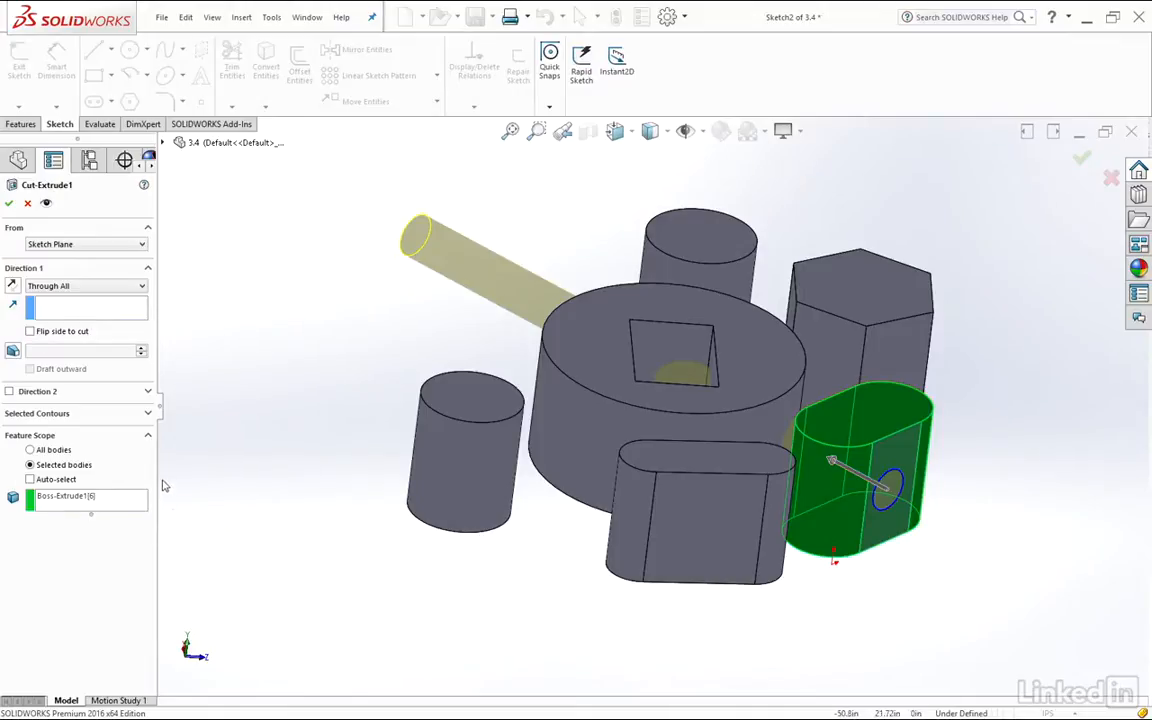
left_click(30, 450)
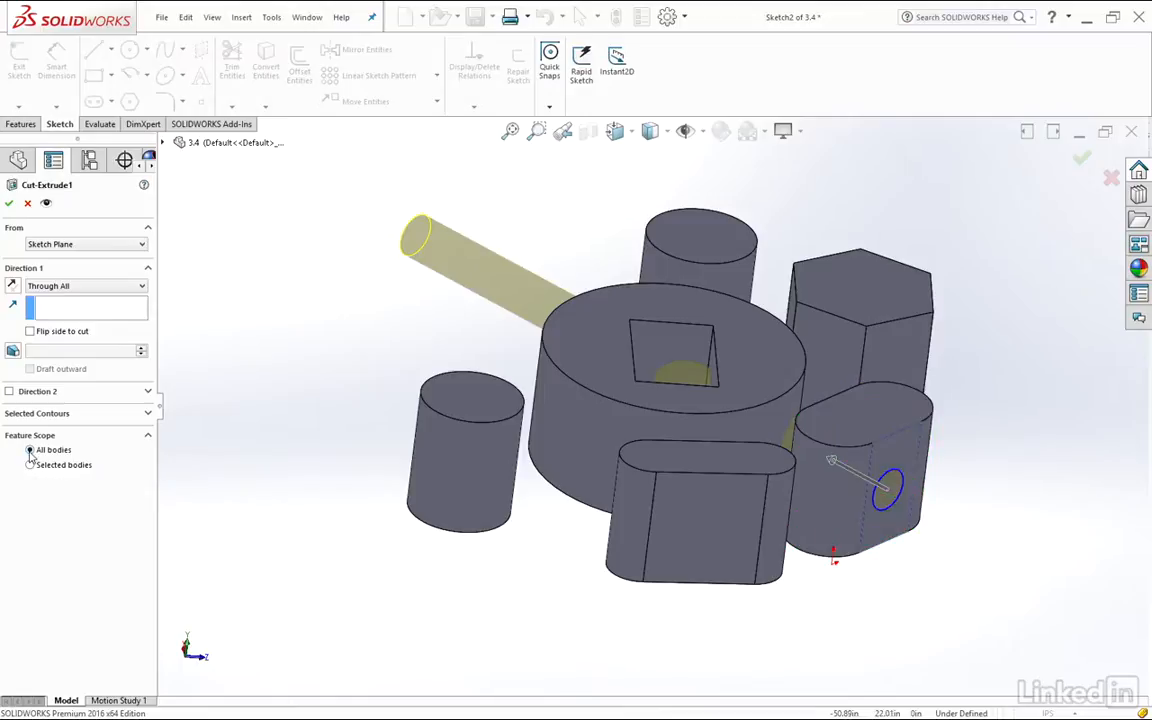
left_click(9, 204)
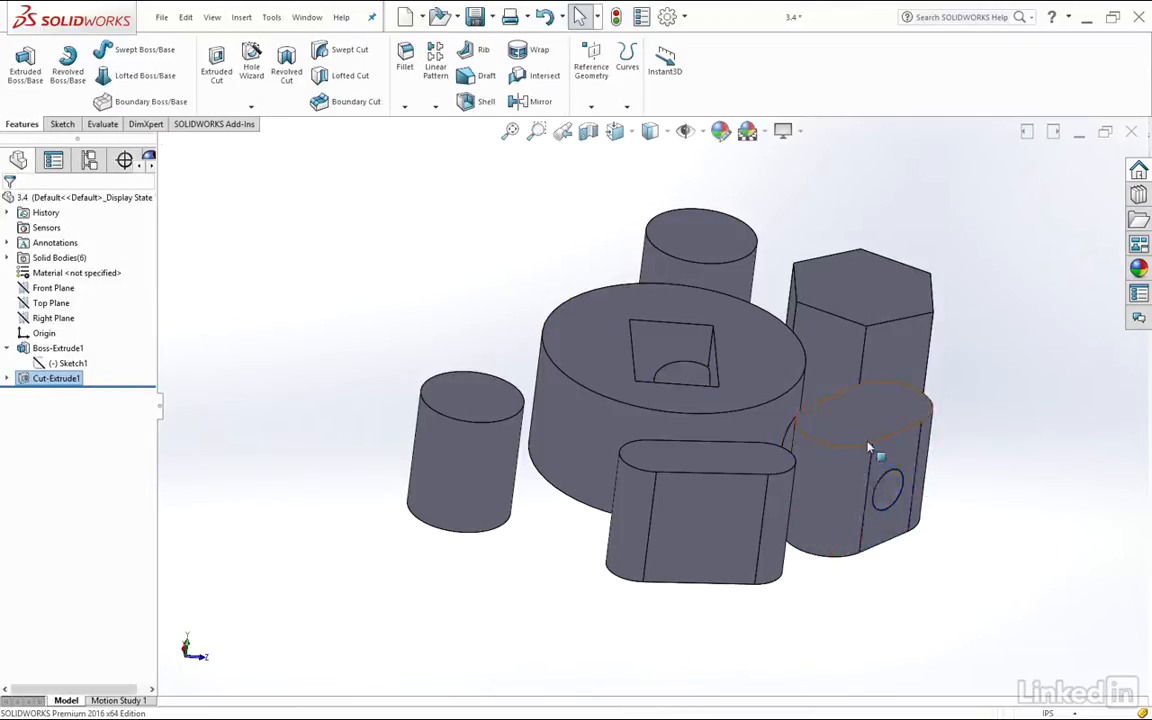
Try the Selected bodies feature scope on the circular cut and return it to All bodies
middle_click_drag(872, 482, 892, 507)
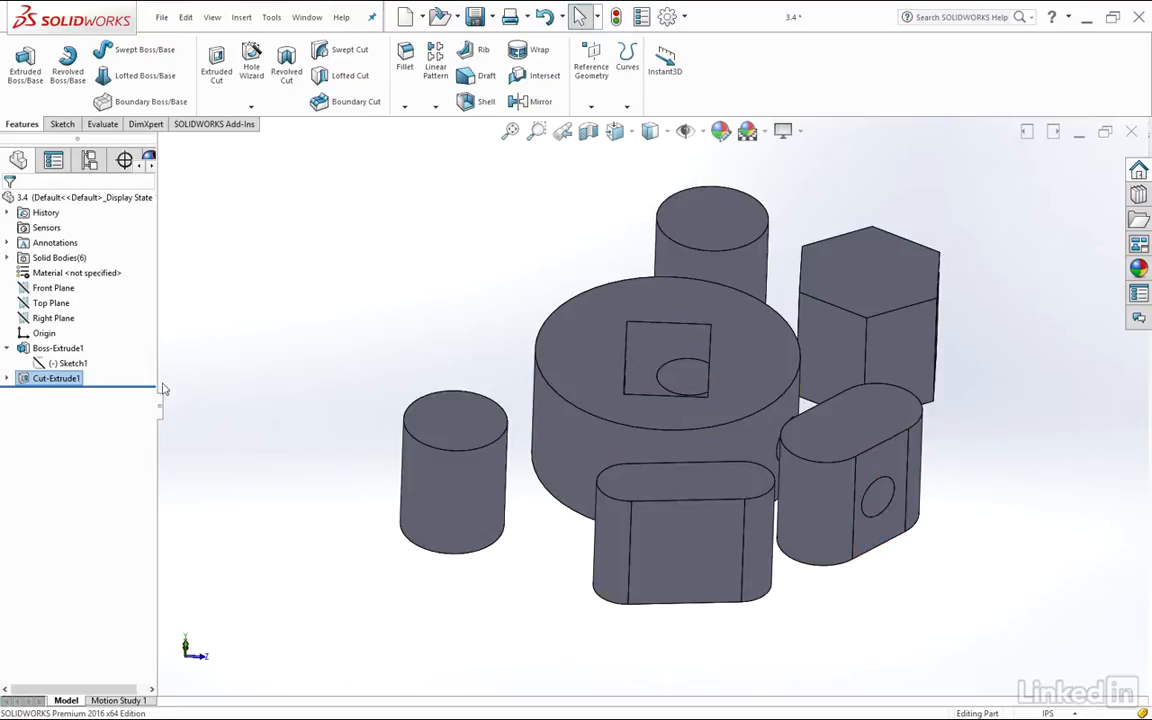
right_click(24, 384)
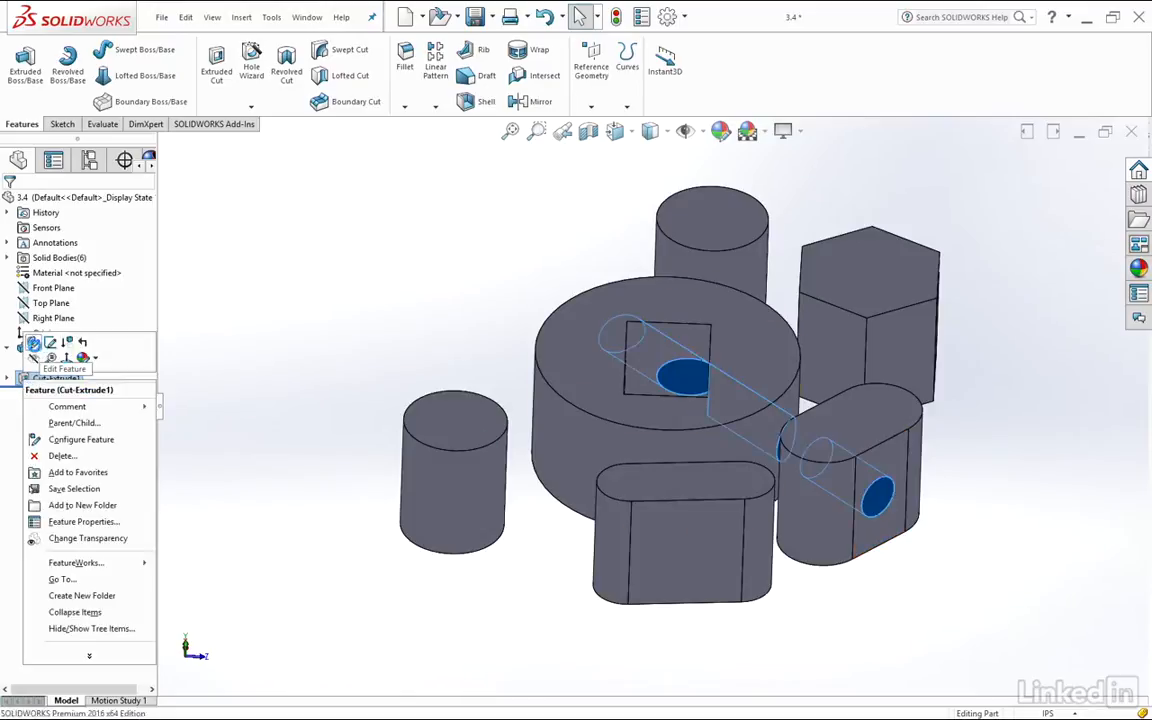
left_click(33, 338)
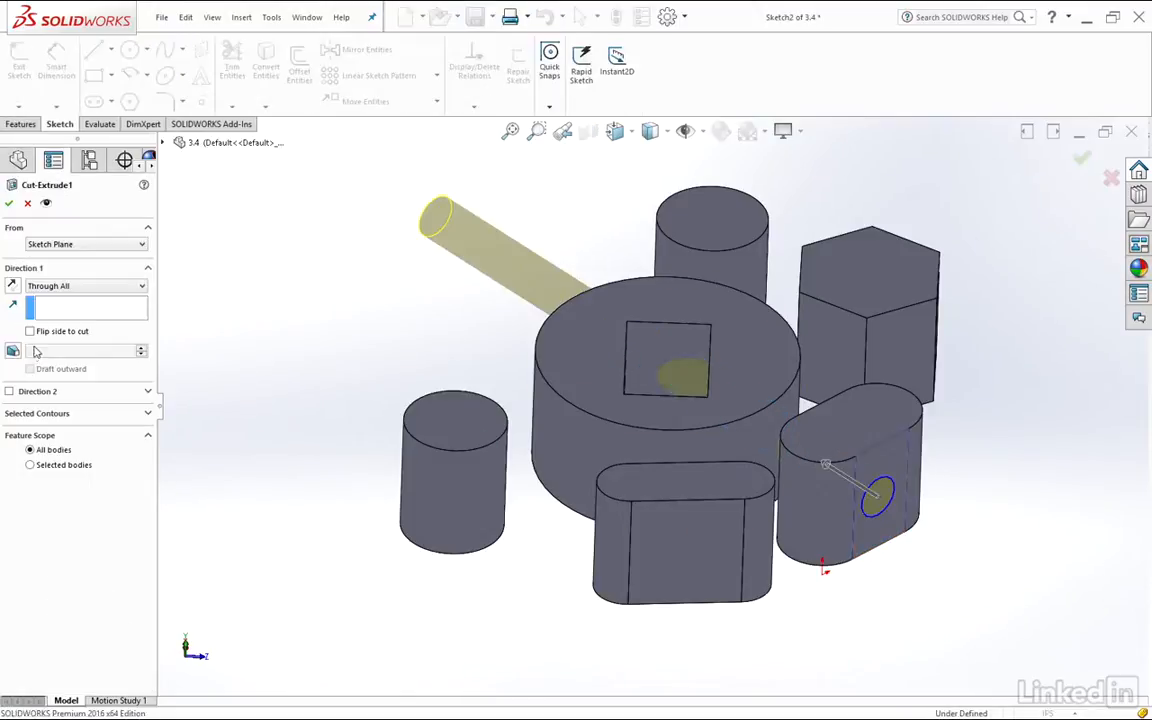
left_click(30, 465)
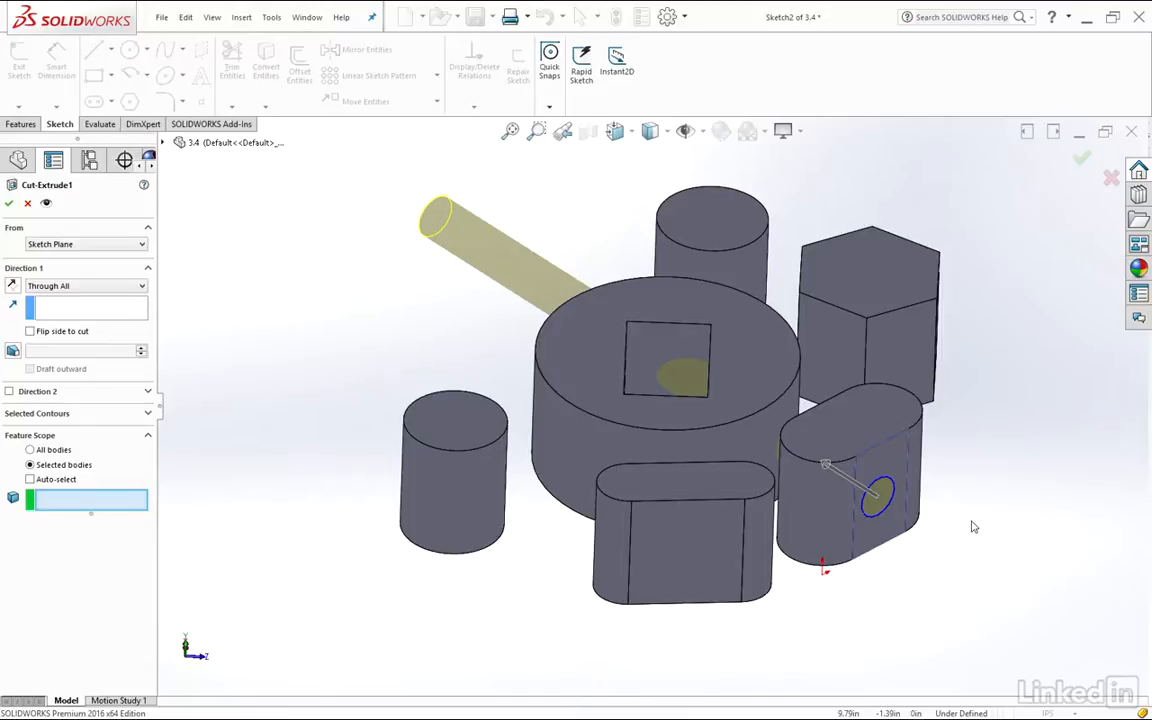
left_click(31, 450)
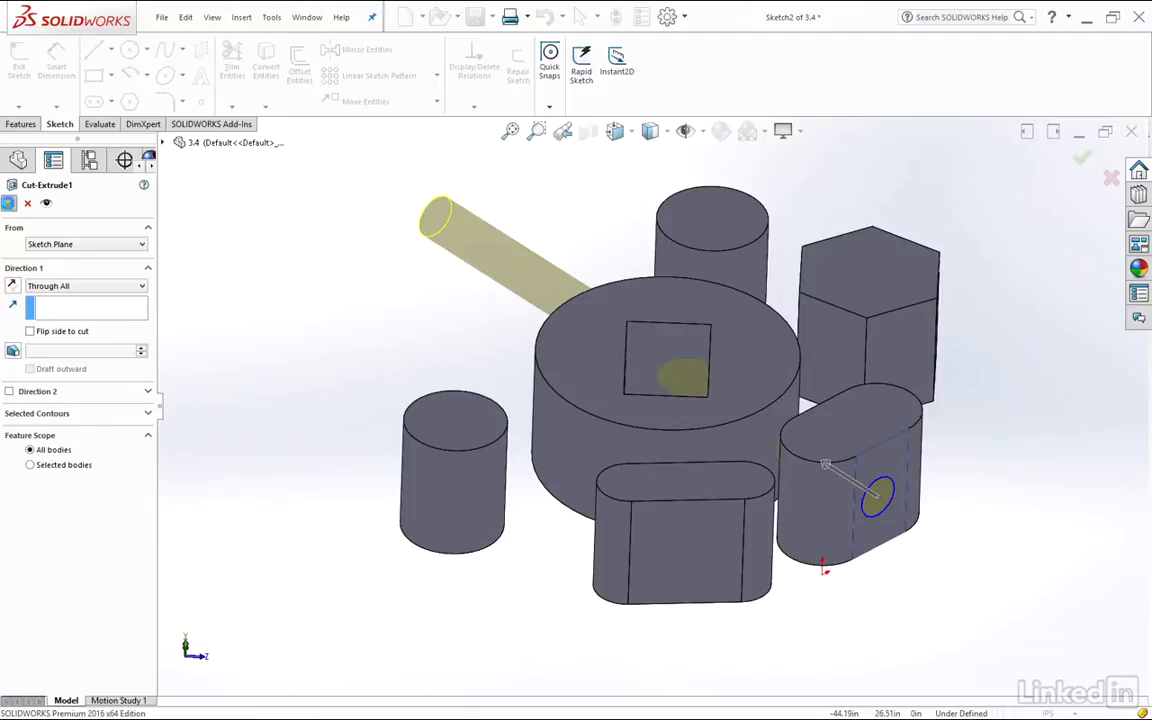
left_click(9, 203)
Edit the circular cut and set its end condition to Through All - Both
mouse_move(730, 308)
middle_mouse_down()
mouse_move(829, 432)
mouse_move(742, 320)
middle_mouse_up()
left_click(27, 378)
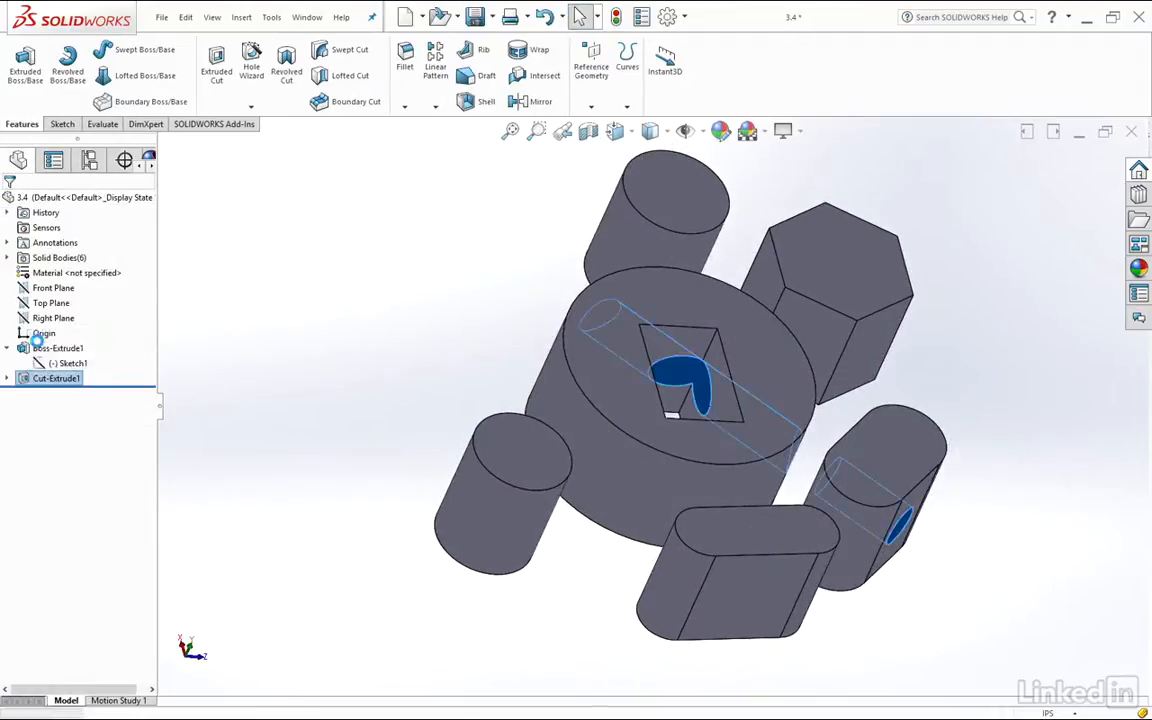
left_click(38, 341)
left_click(115, 288)
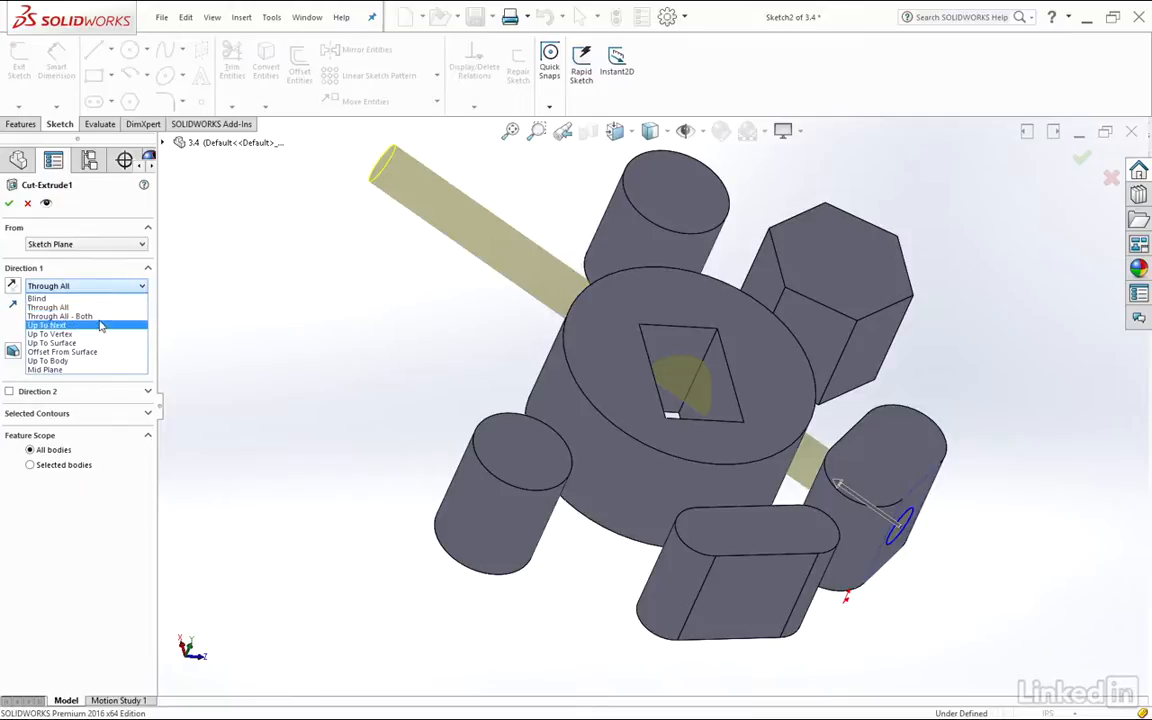
left_click(100, 316)
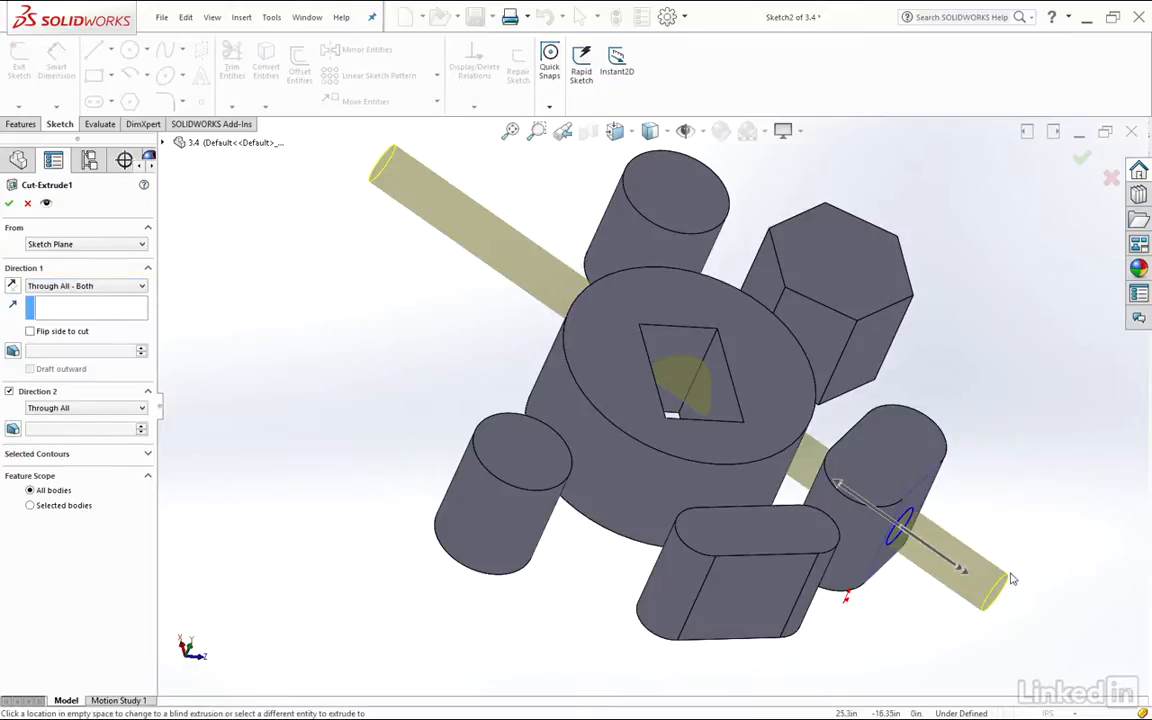
middle_click_drag(1004, 548, 963, 501)
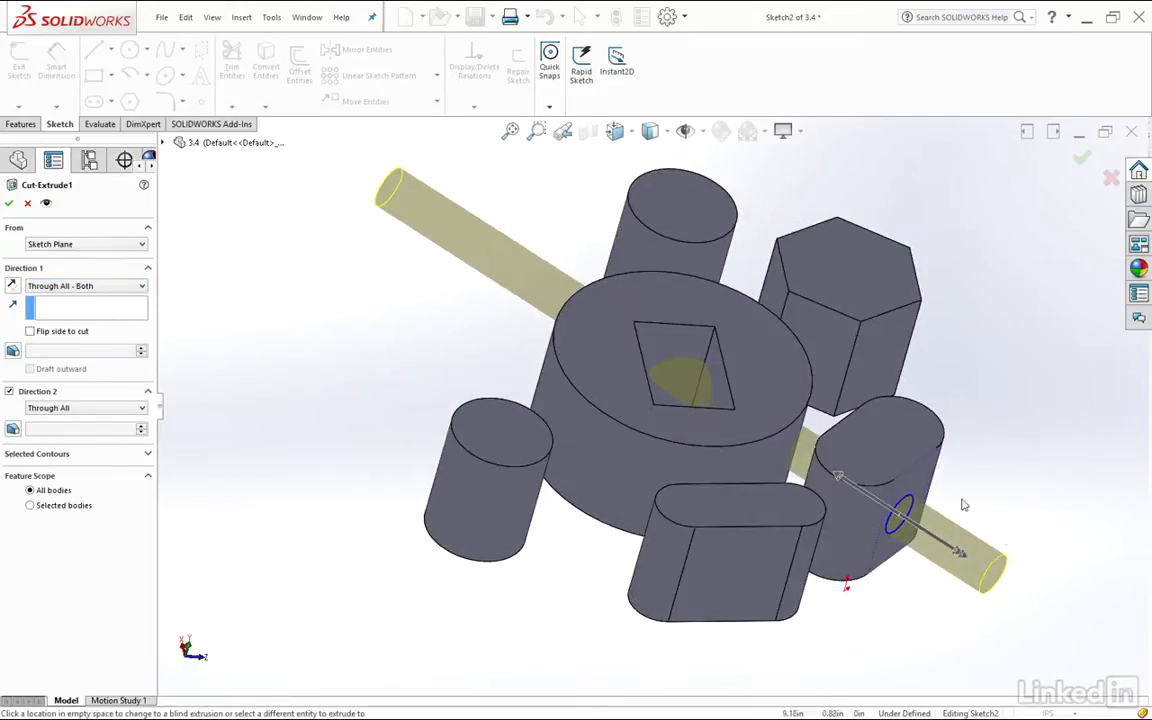
Change the circular cut's first direction to Up To Next and apply the feature
left_click(85, 286)
left_click(75, 326)
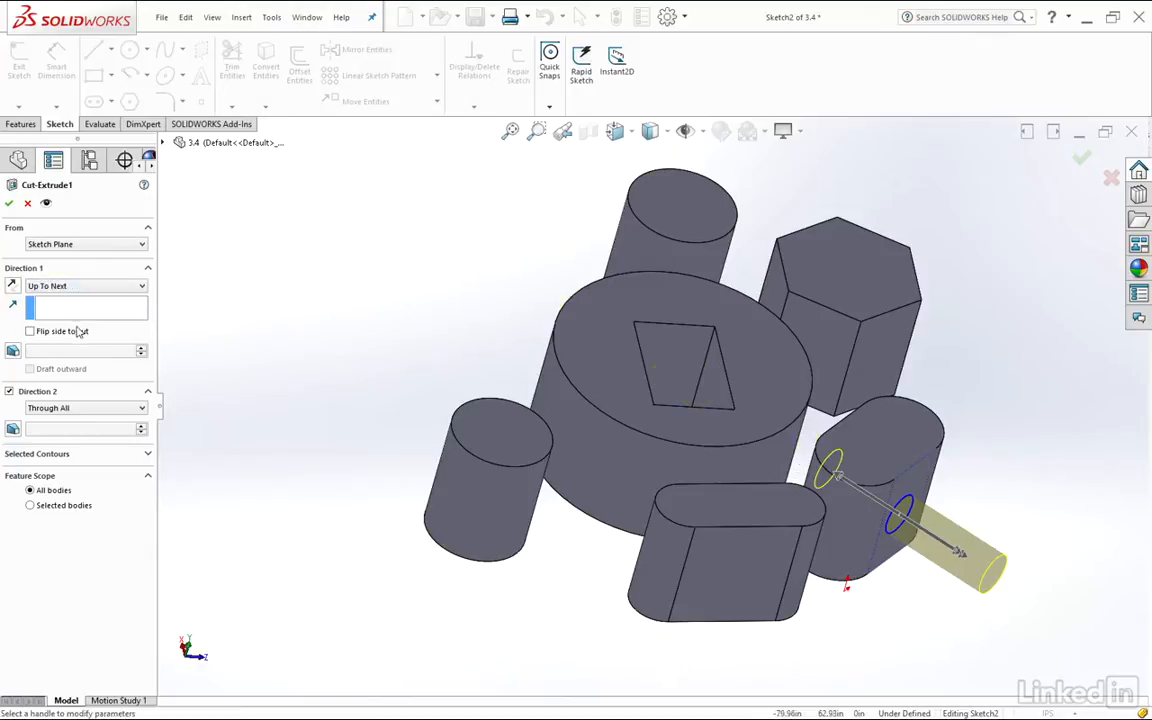
middle_click_drag(951, 384, 796, 425)
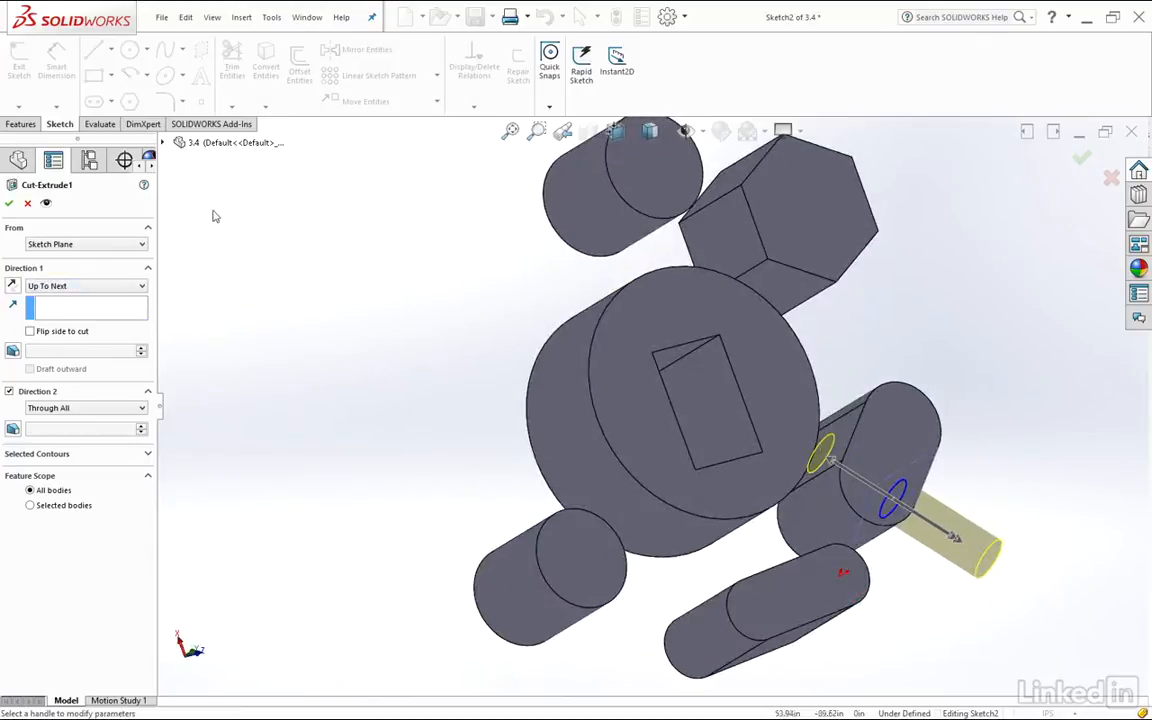
left_click(9, 204)
middle_click_drag(826, 451, 872, 375)
scroll(743, 411, "down", 3)
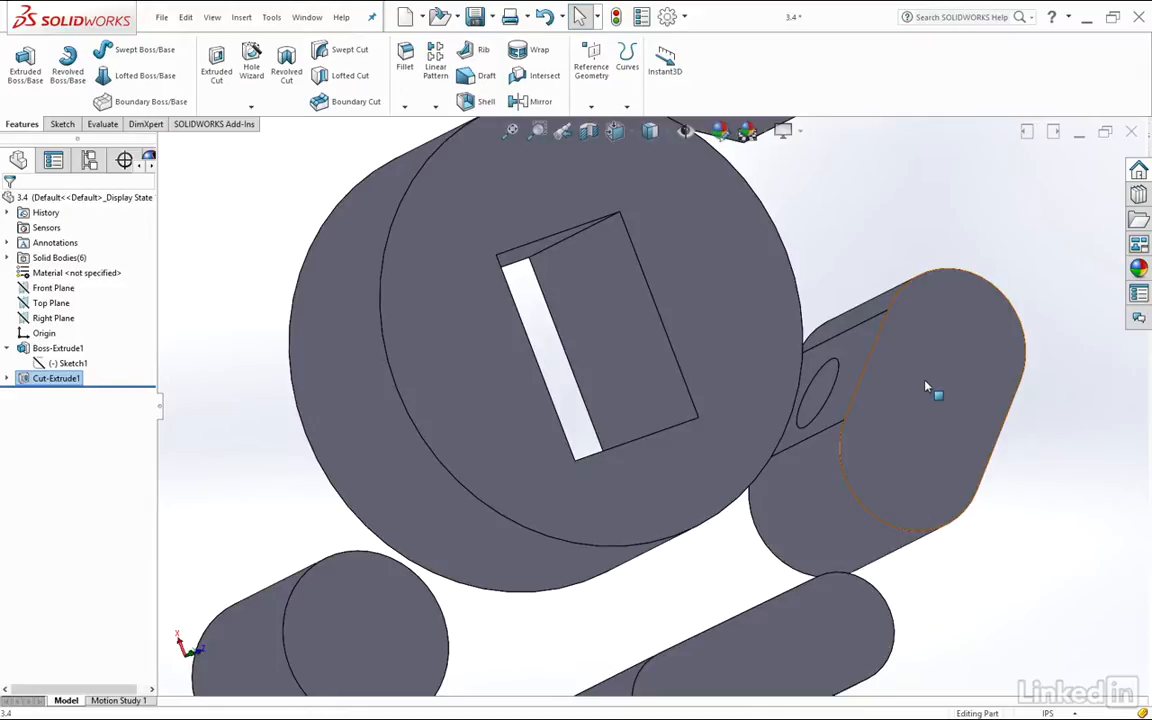
Edit the circular cut to end Up To Vertex at a top corner of the large cylinder's rectangular hole
right_click(56, 378)
left_click(35, 335)
left_click(127, 287)
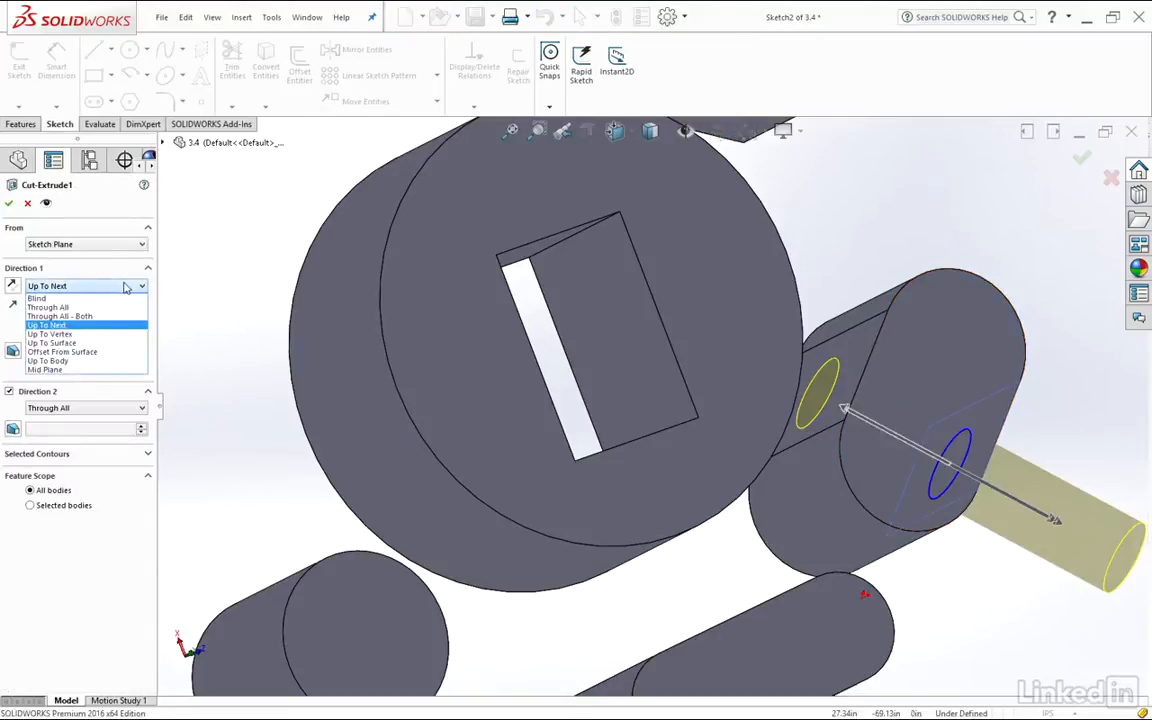
left_click(50, 334)
scroll(700, 380, "up", 4)
middle_click_drag(715, 371, 676, 288)
scroll(624, 355, "down", 4)
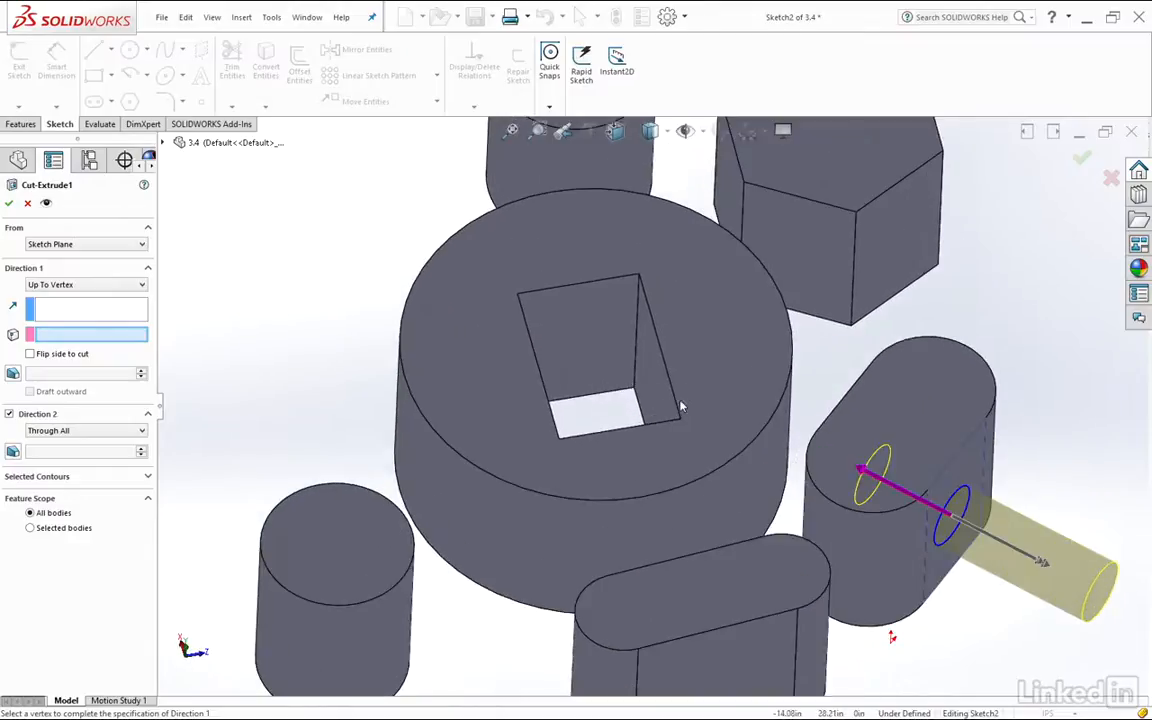
left_click(559, 441)
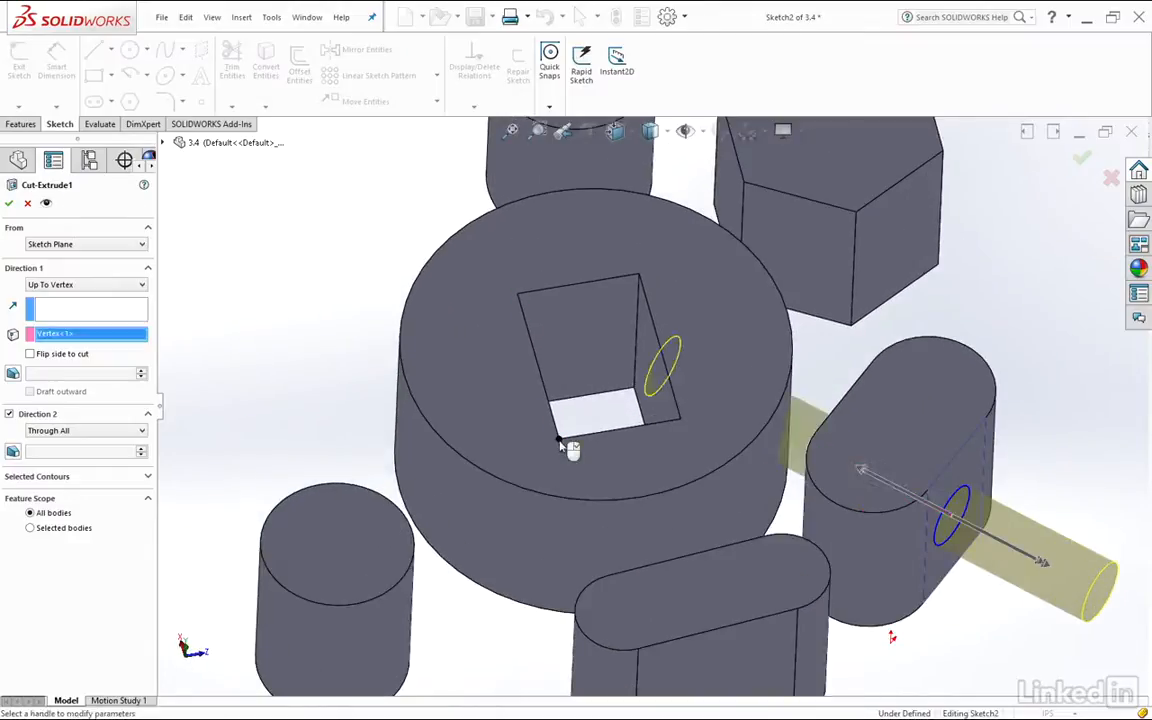
mouse_move(631, 281)
middle_mouse_down()
mouse_move(714, 359)
mouse_move(653, 383)
mouse_move(689, 368)
mouse_move(648, 324)
middle_mouse_up()
scroll(650, 370, "down", 5)
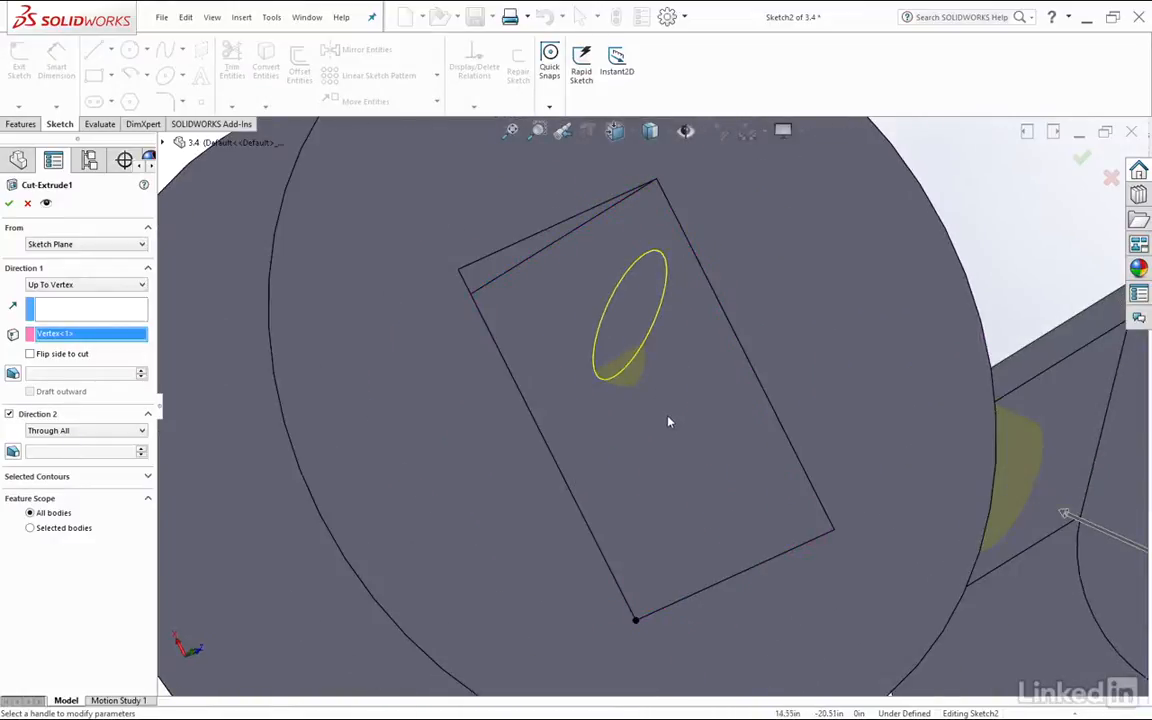
left_click(9, 203)
mouse_move(560, 330)
middle_mouse_down()
mouse_move(586, 307)
mouse_move(668, 390)
middle_mouse_up()
left_click(645, 410)
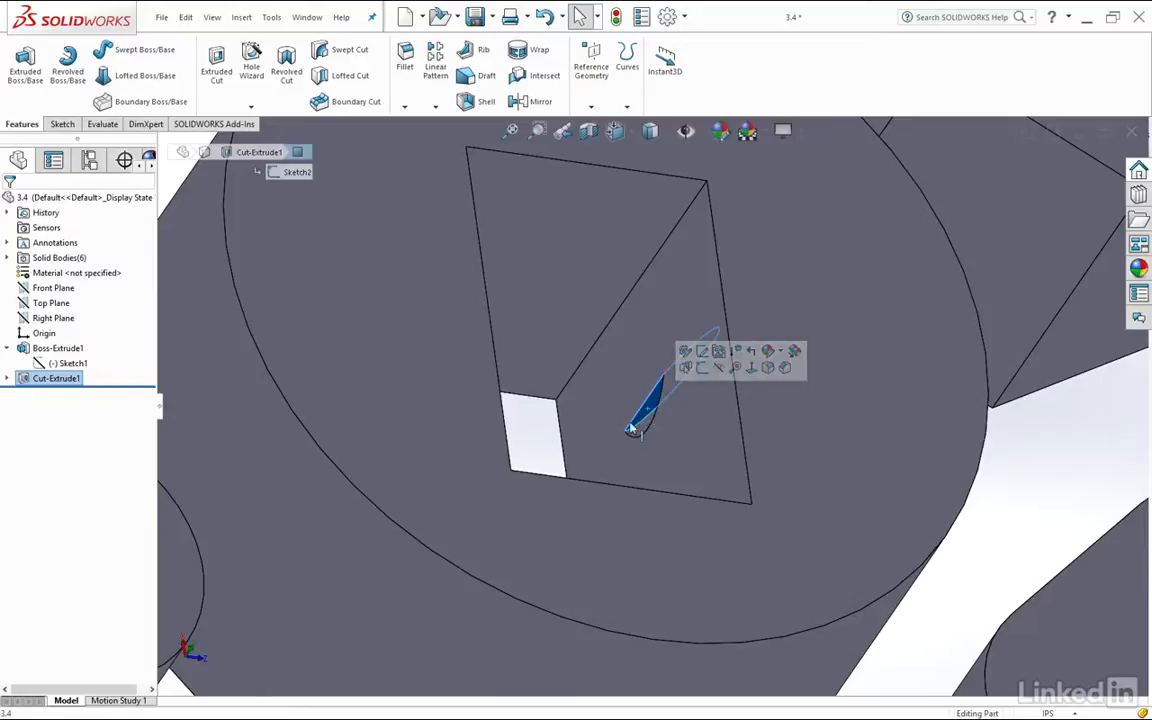
Edit the circular cut to end Up To Surface at the far inner wall of the large cylinder's rectangular hole
scroll(620, 425, "up", 5)
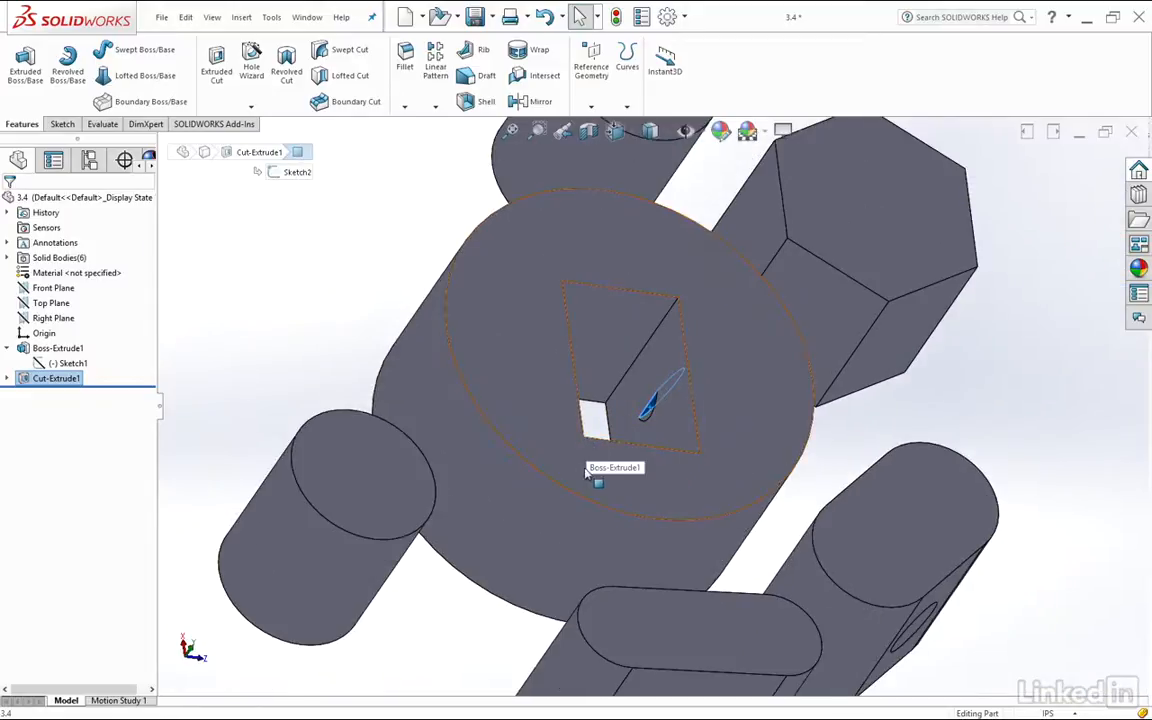
left_click(50, 378)
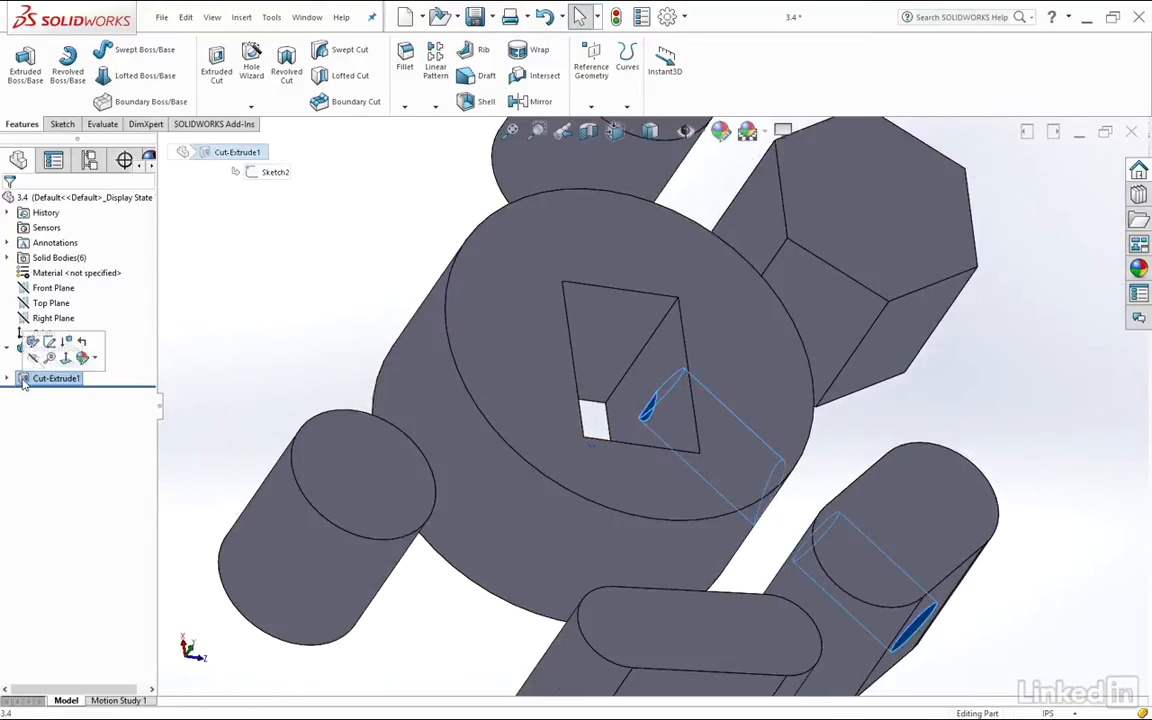
left_click(32, 341)
left_click(90, 285)
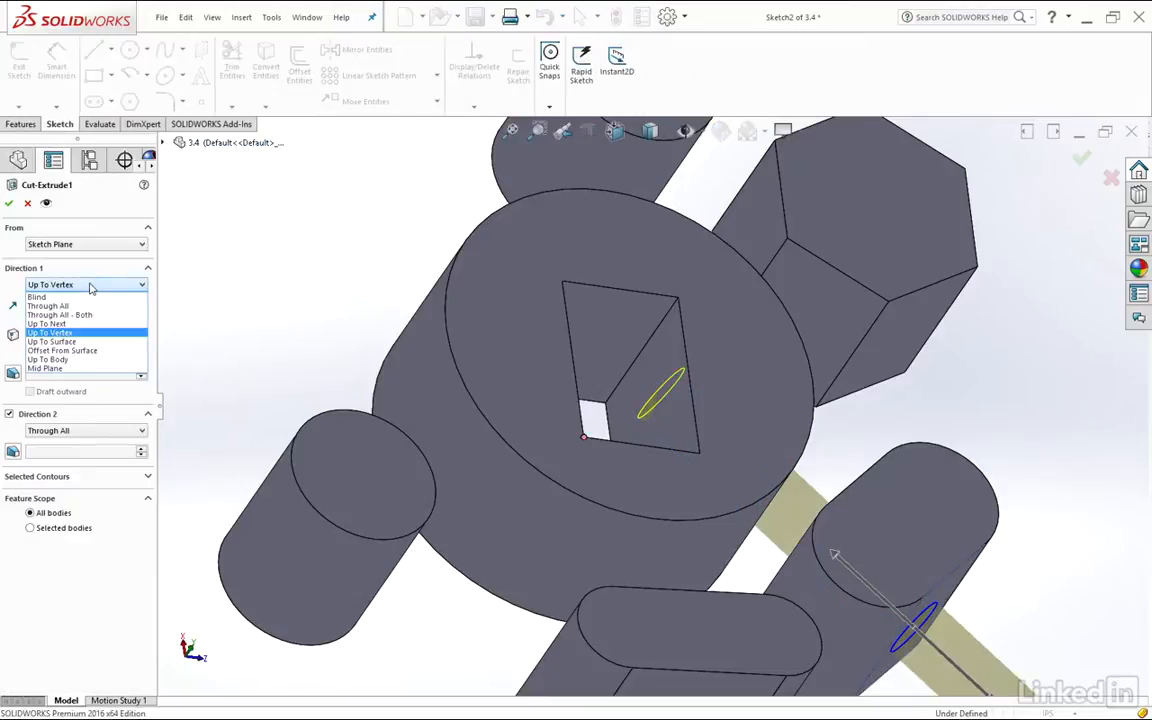
left_click(77, 342)
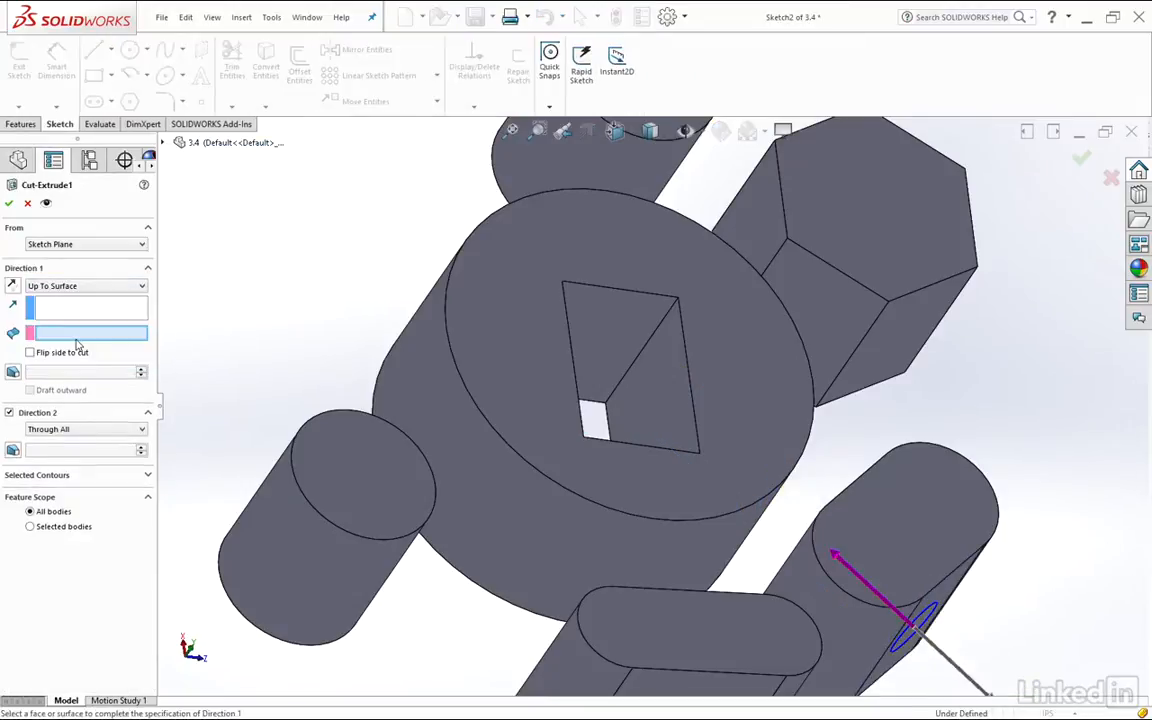
left_click(604, 320)
middle_click_drag(604, 322, 636, 317)
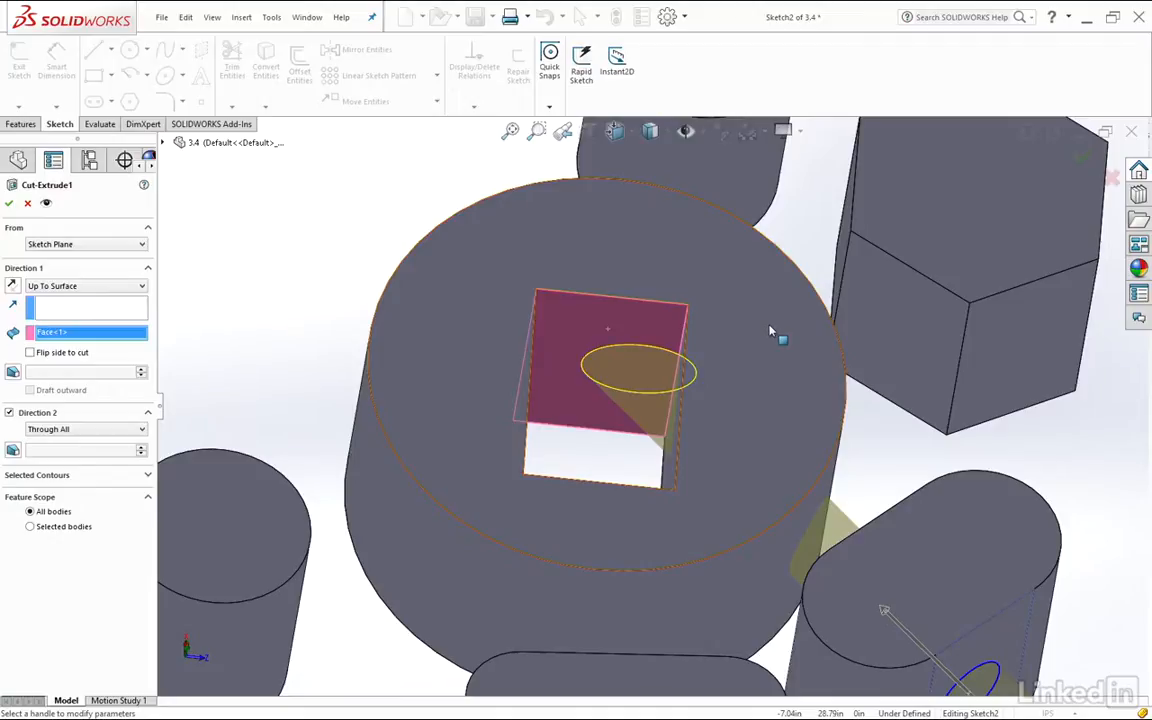
key("Return")
middle_click_drag(543, 290, 656, 376)
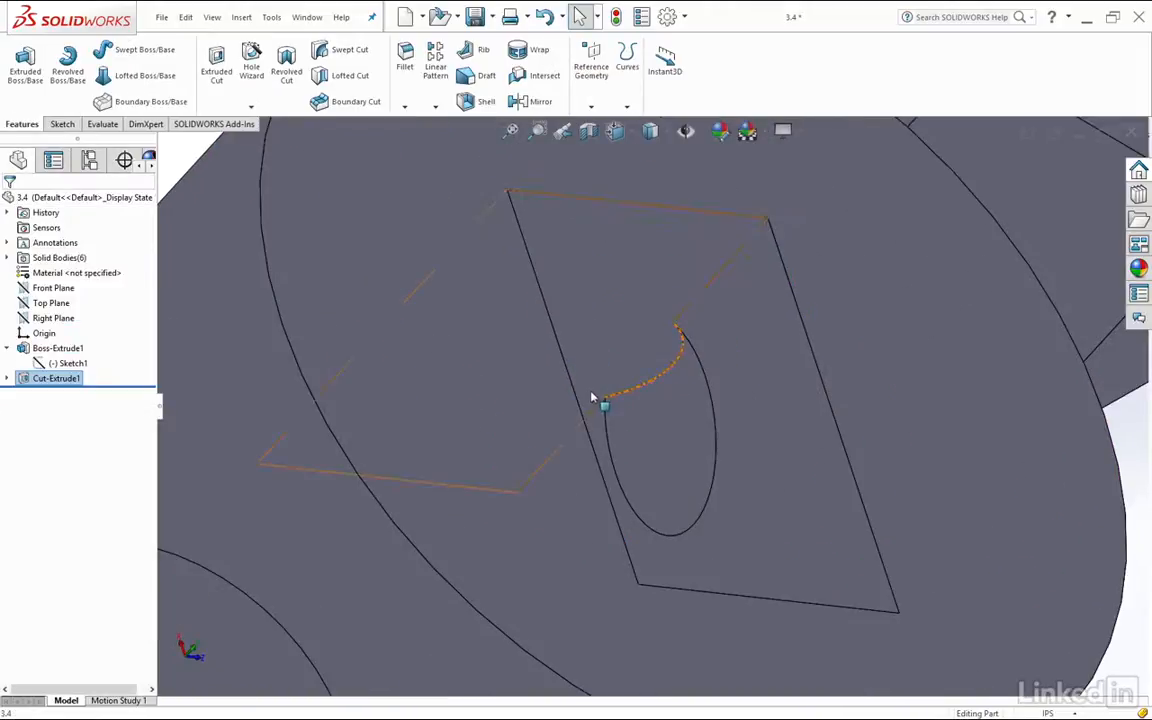
left_click(620, 349)
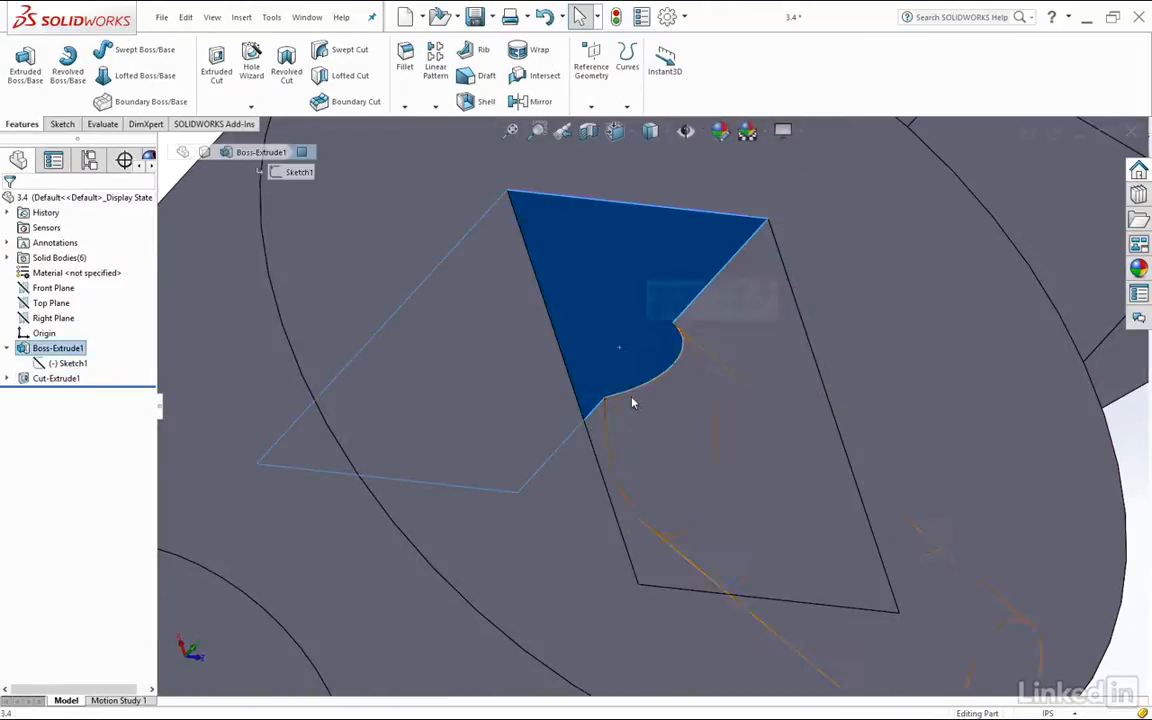
scroll(633, 400, "up", 6)
Review the end conditions offered for the base extrusion and close its definition, keeping Blind
middle_click_drag(633, 400, 517, 340)
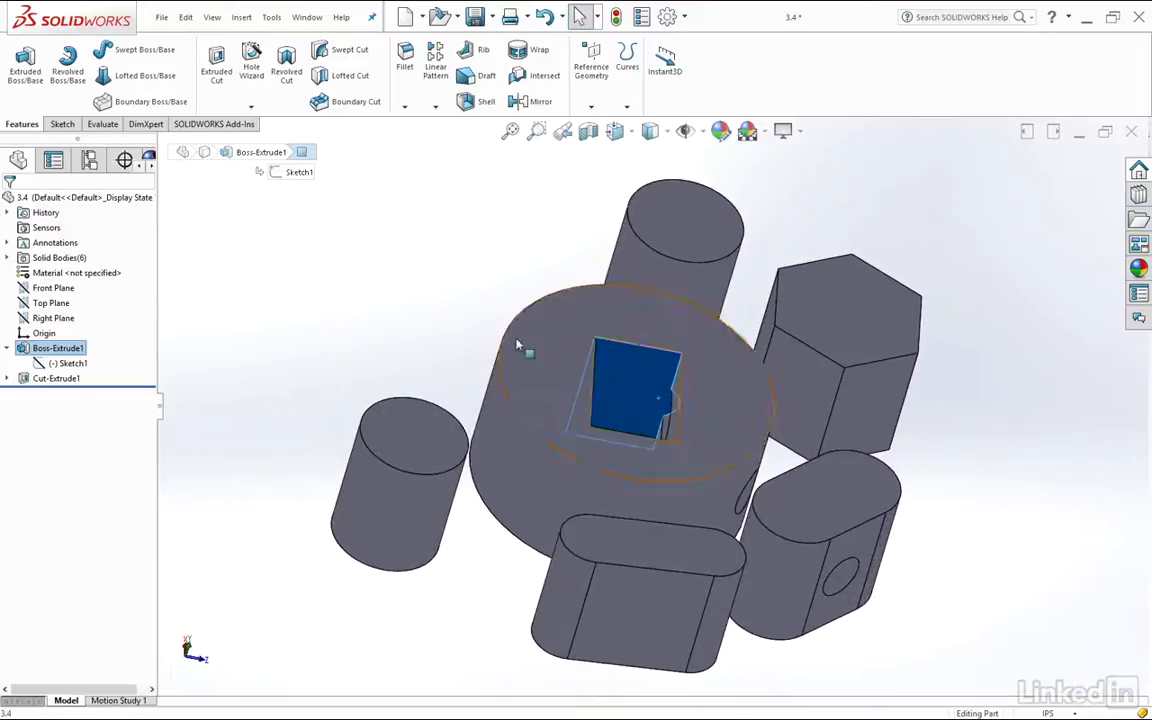
right_click(45, 347)
left_click(35, 317)
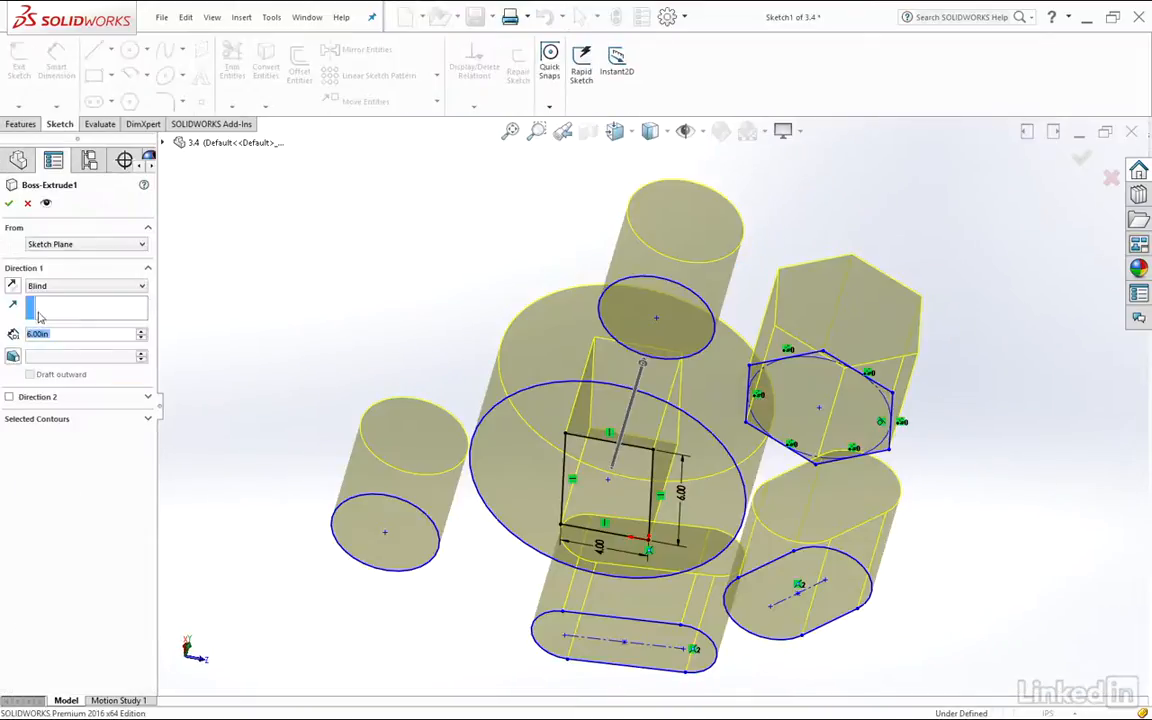
left_click(104, 289)
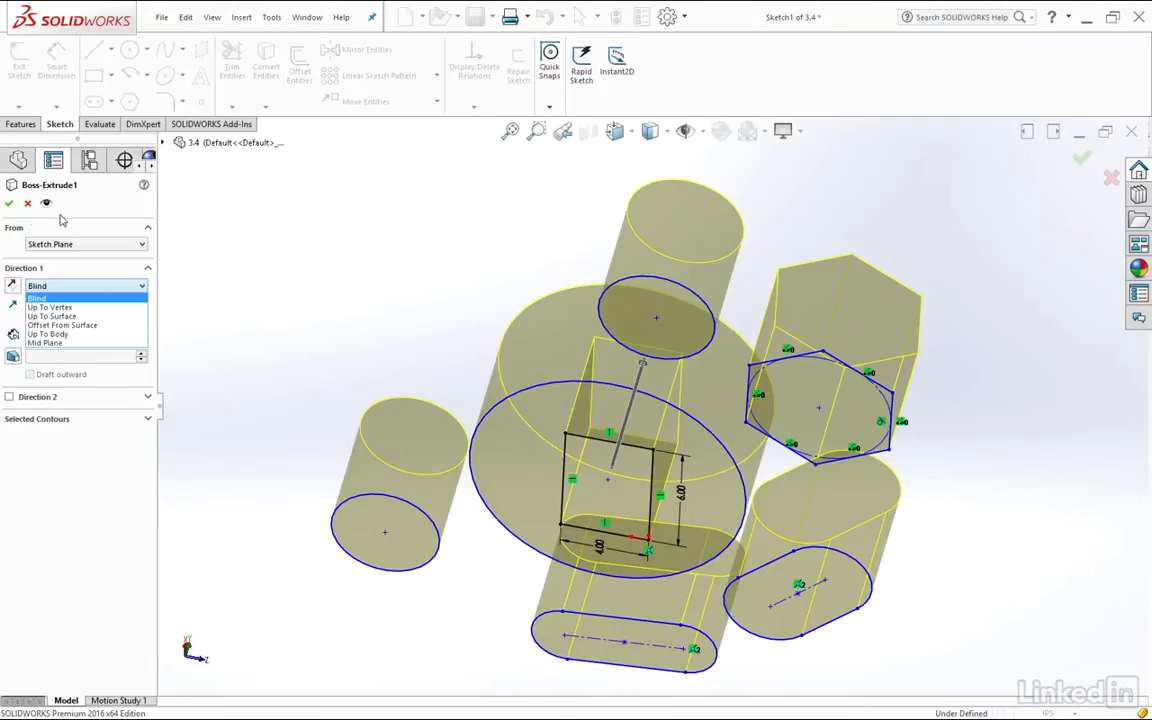
left_click(8, 204)
left_click(8, 204)
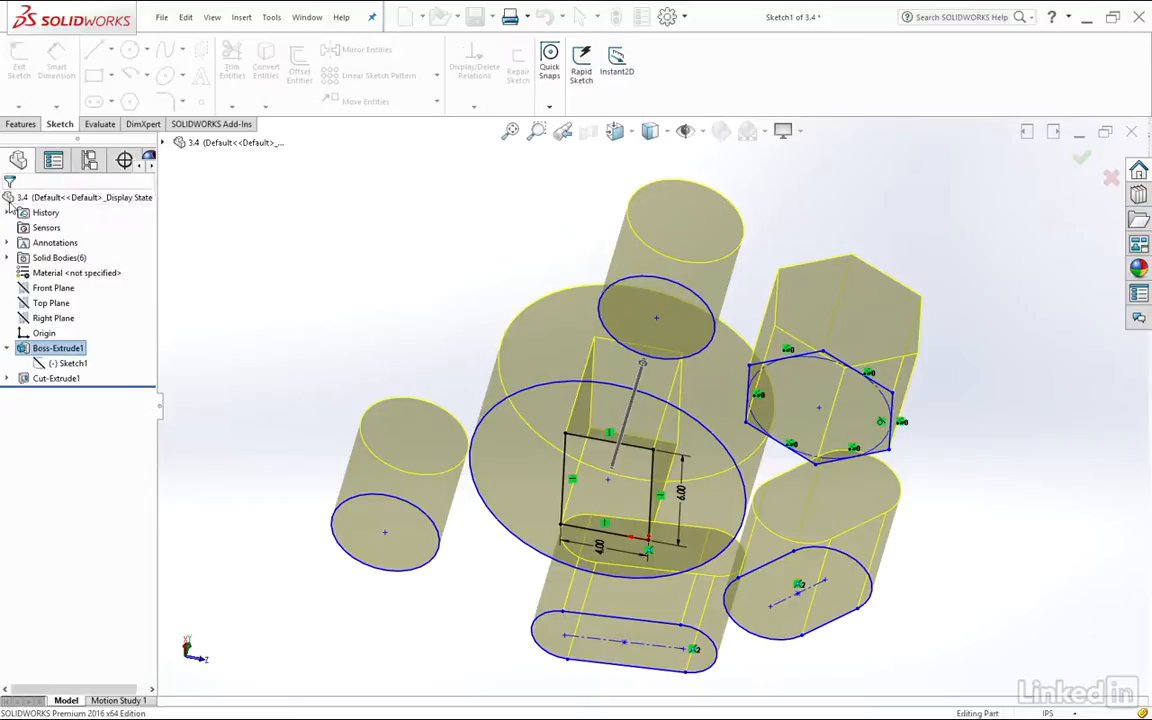
Edit the circular cut's end condition to Offset From Surface, 3.00 in from the rectangular hole's selected wall
left_click(25, 365)
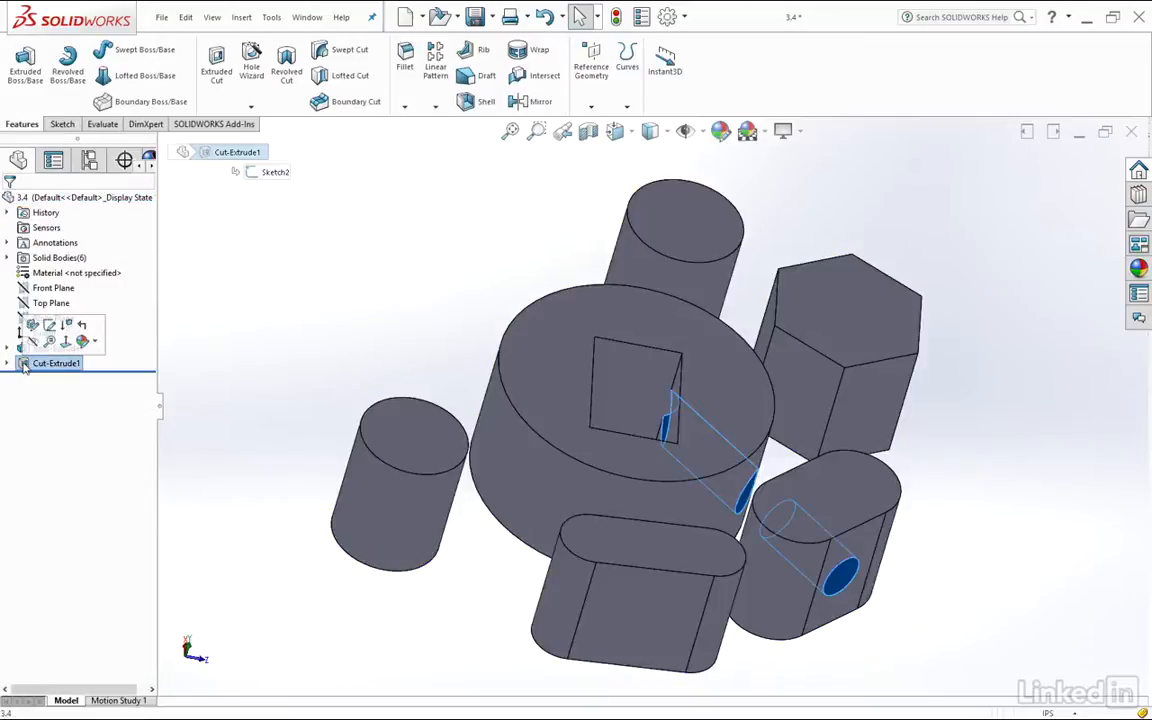
left_click(33, 324)
left_click(114, 287)
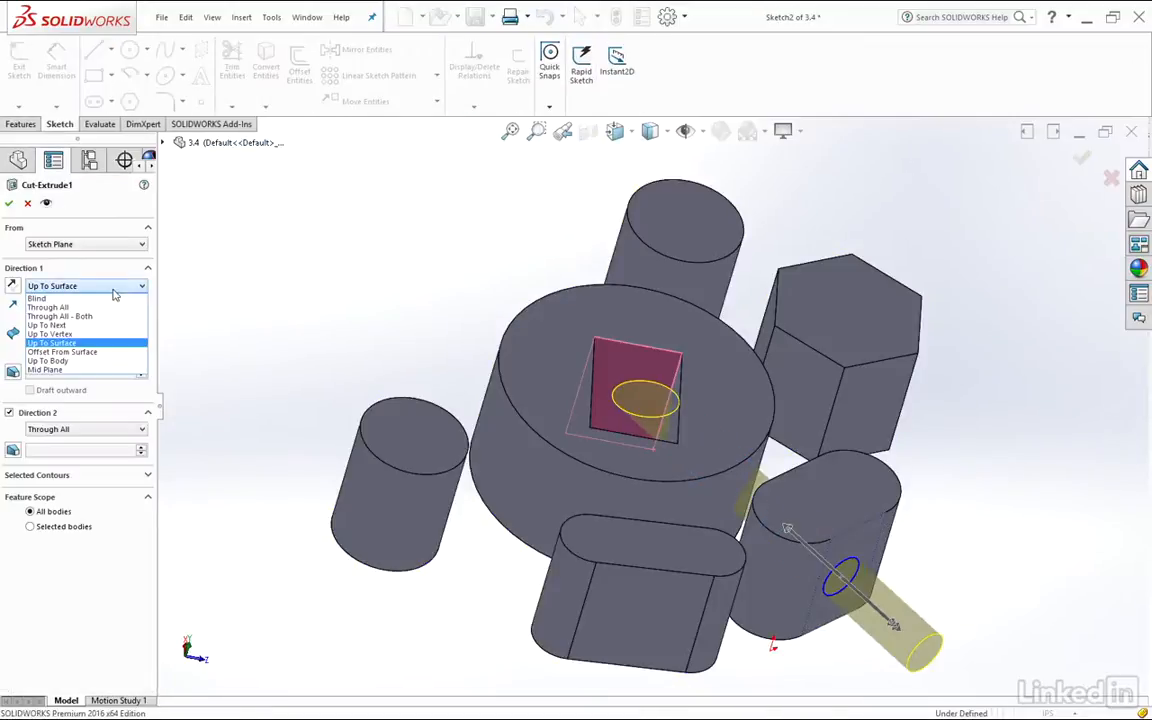
left_click(97, 352)
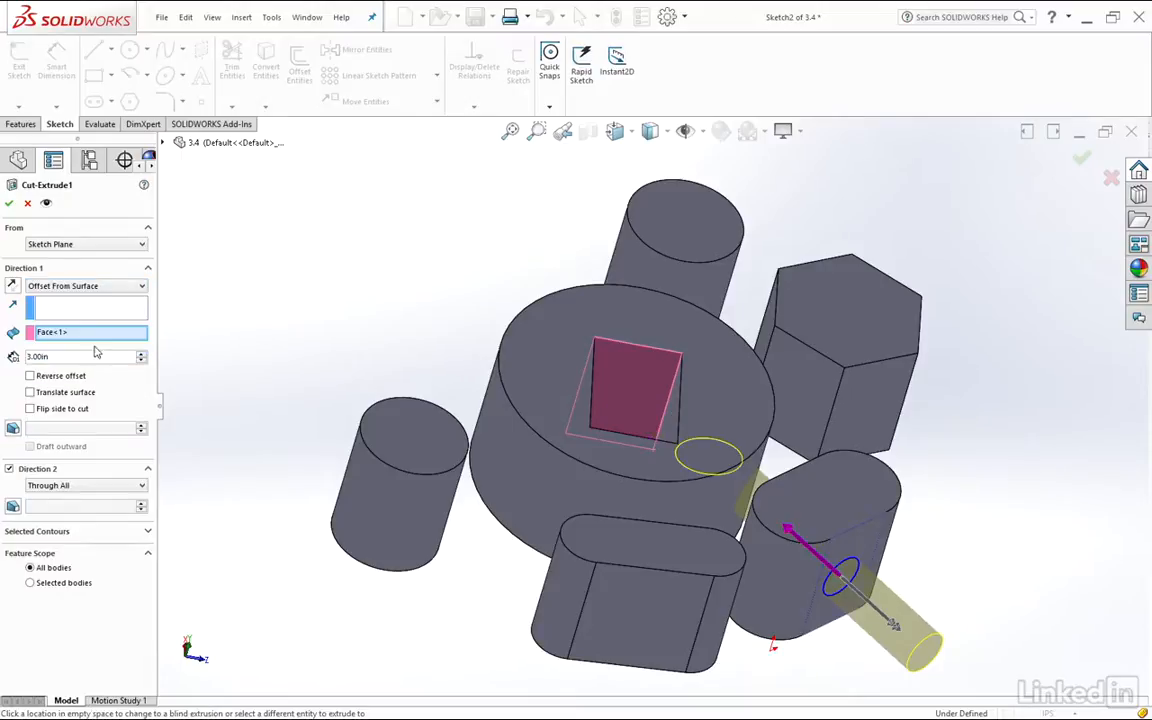
left_click(9, 203)
middle_click_drag(784, 450, 643, 371)
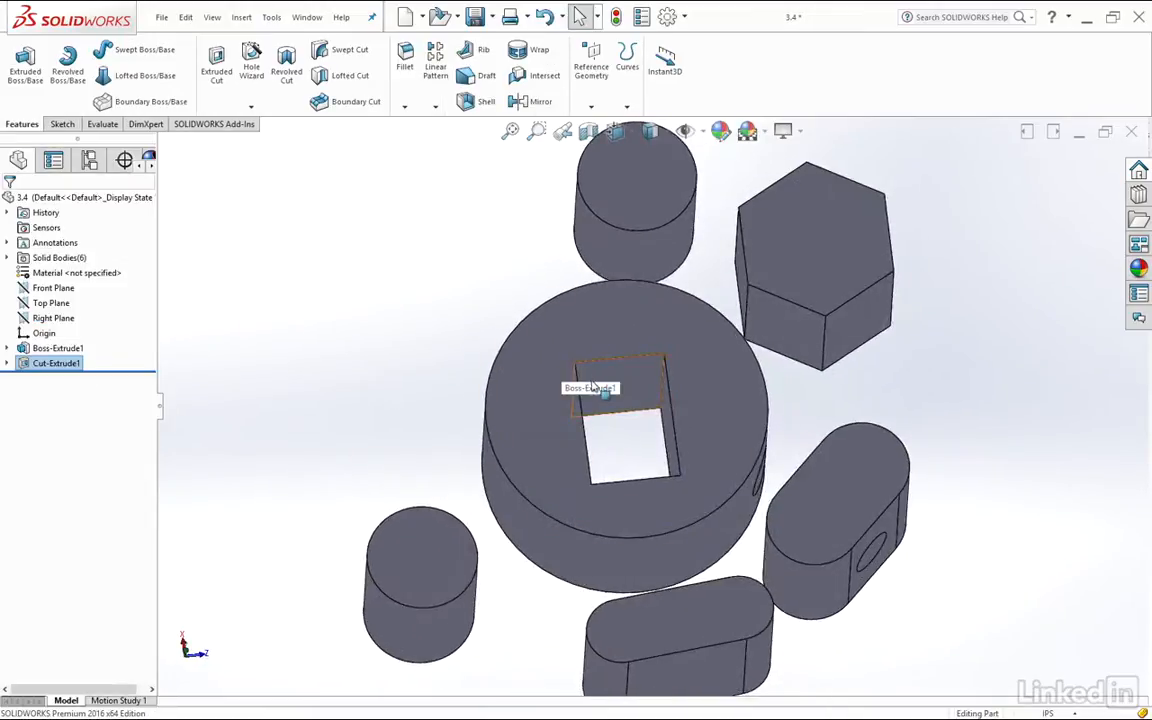
middle_click_drag(956, 416, 989, 368)
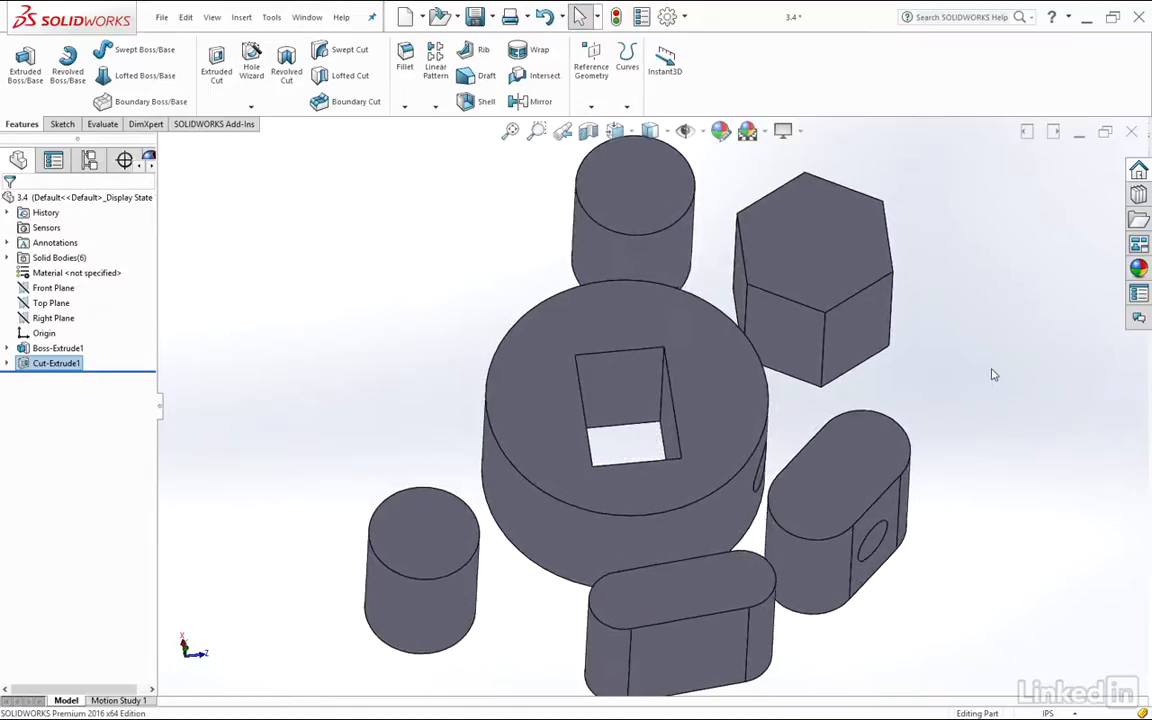
Create a section view parallel to the Top Plane, offset about 3.06 in, to expose the circular cut inside the bodies
key("f")
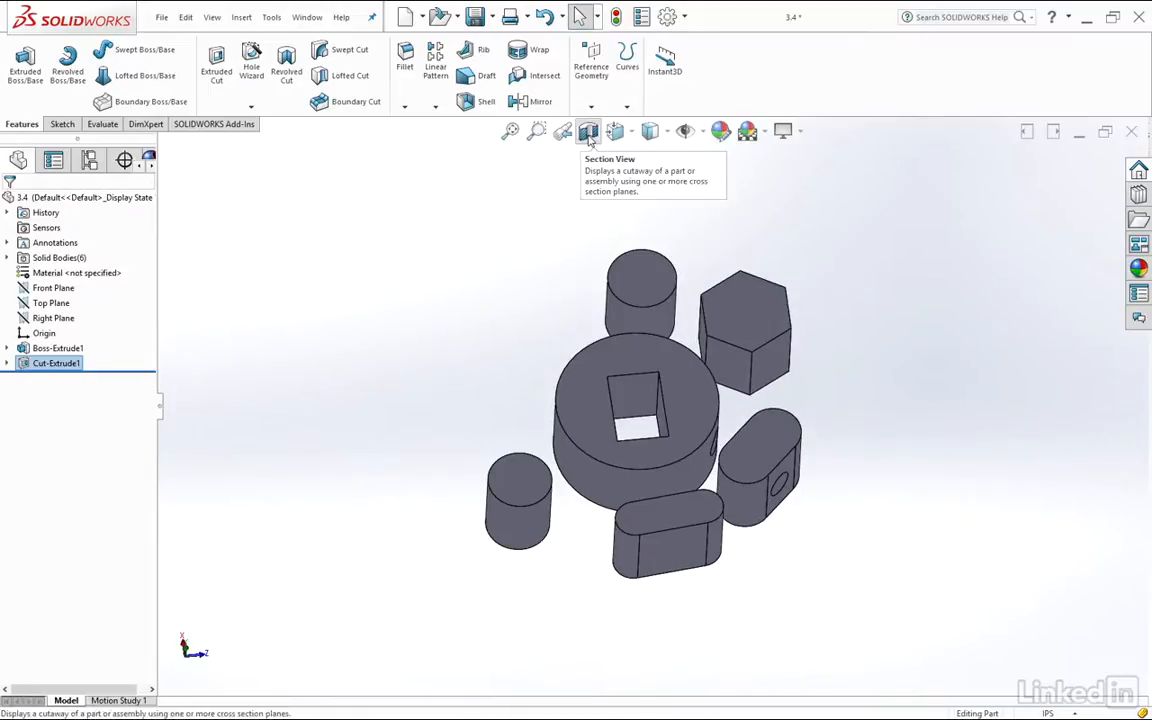
left_click(589, 133)
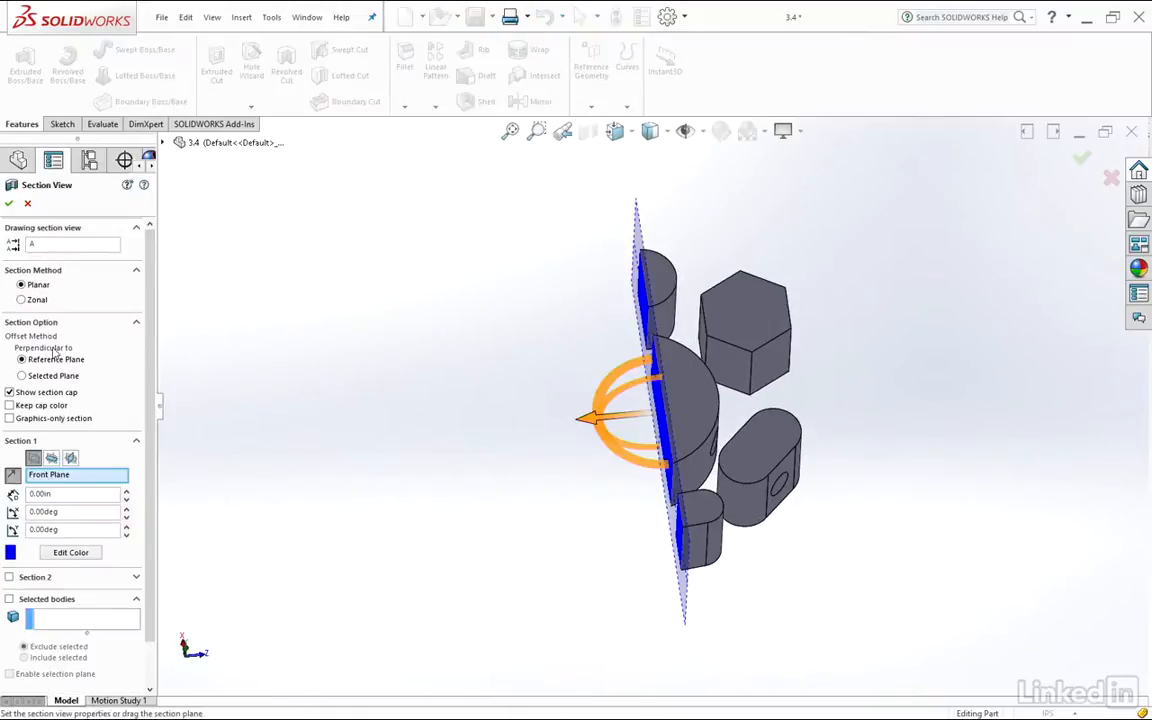
left_click(51, 457)
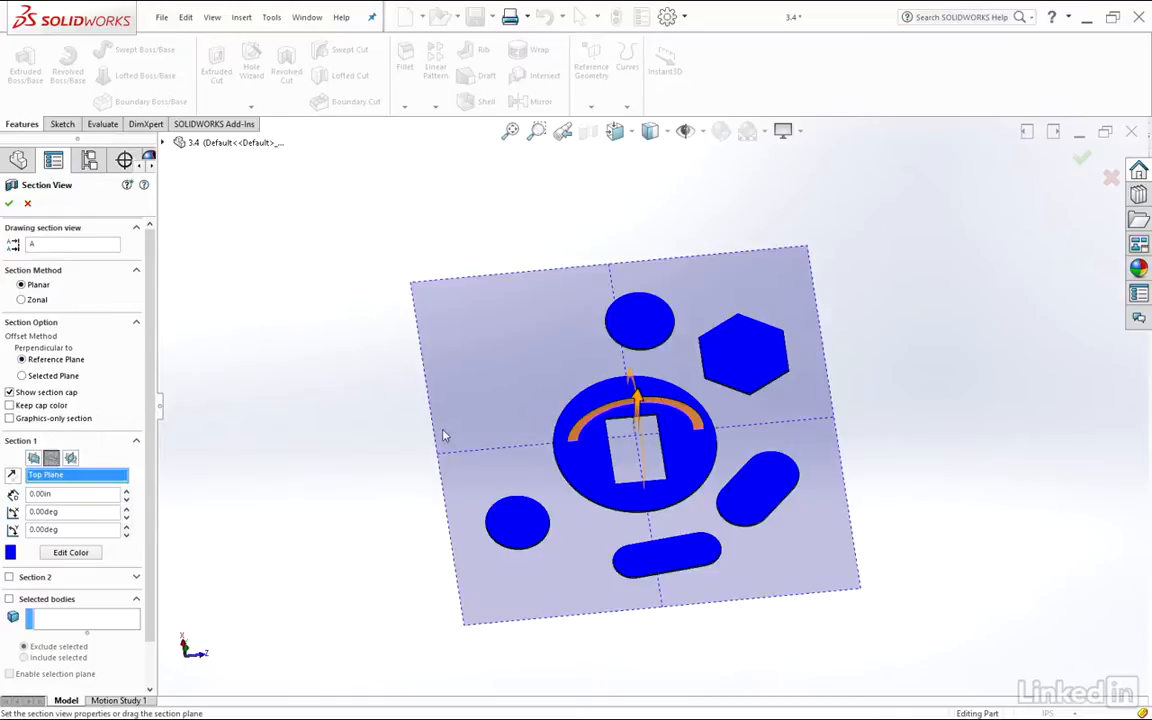
left_click_drag(623, 403, 638, 375)
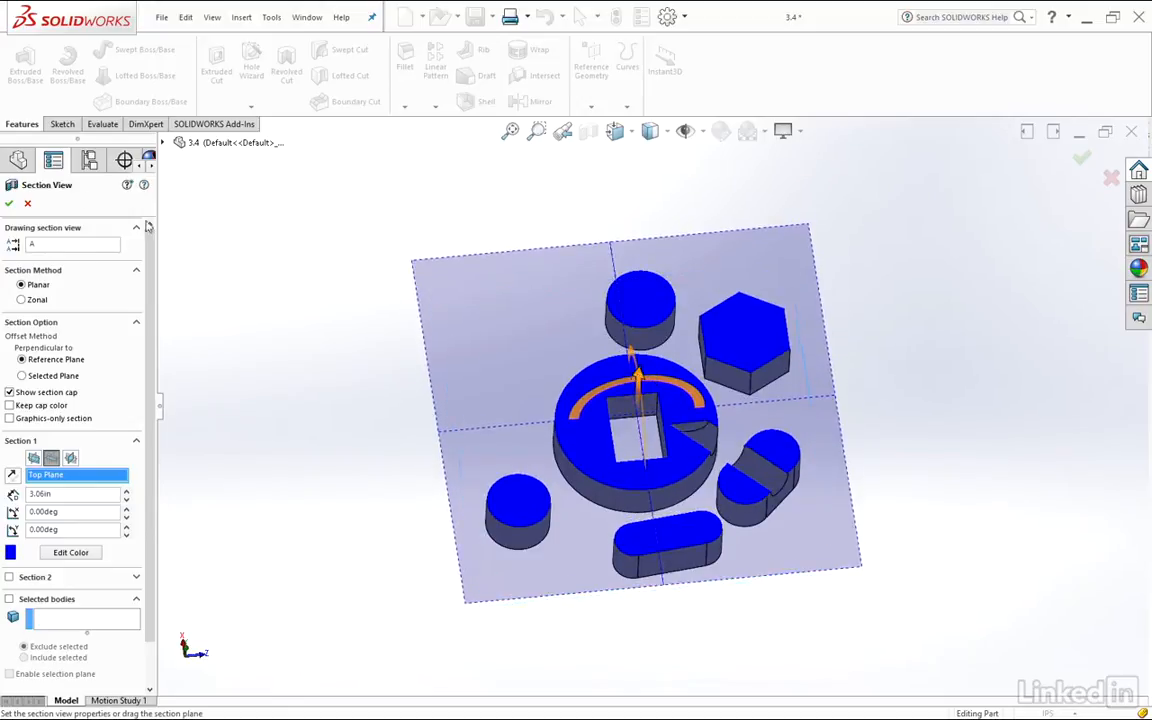
left_click(9, 204)
scroll(677, 470, "down", 5)
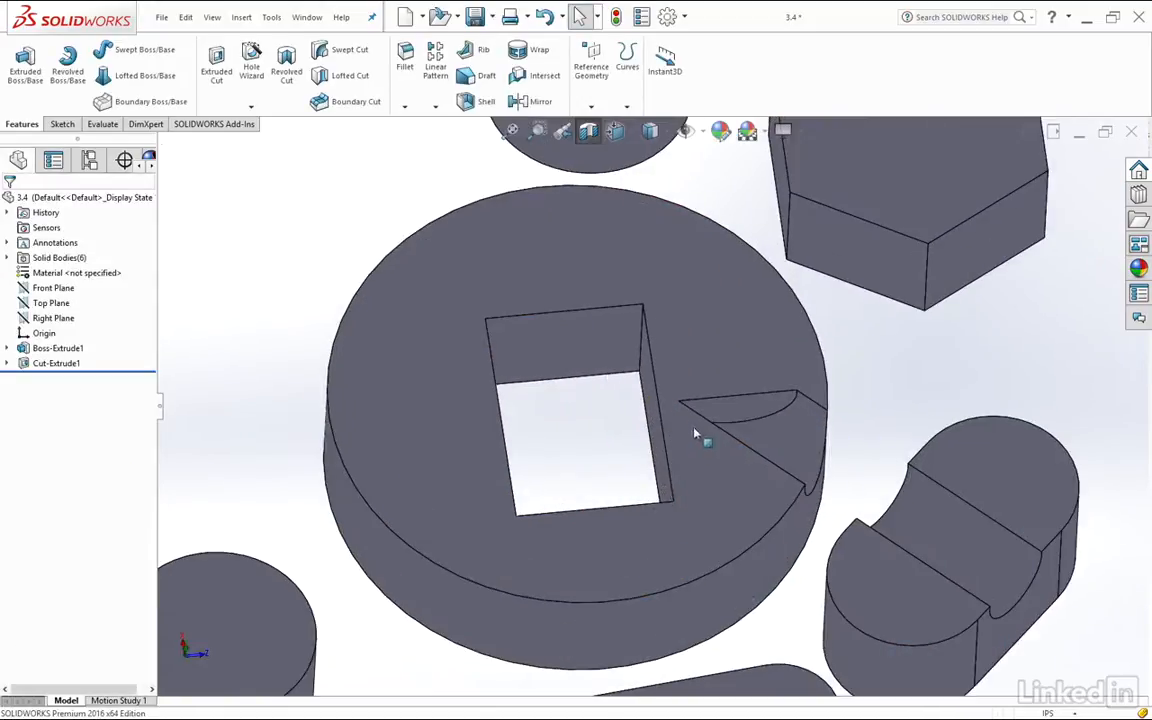
scroll(760, 375, "down", 1)
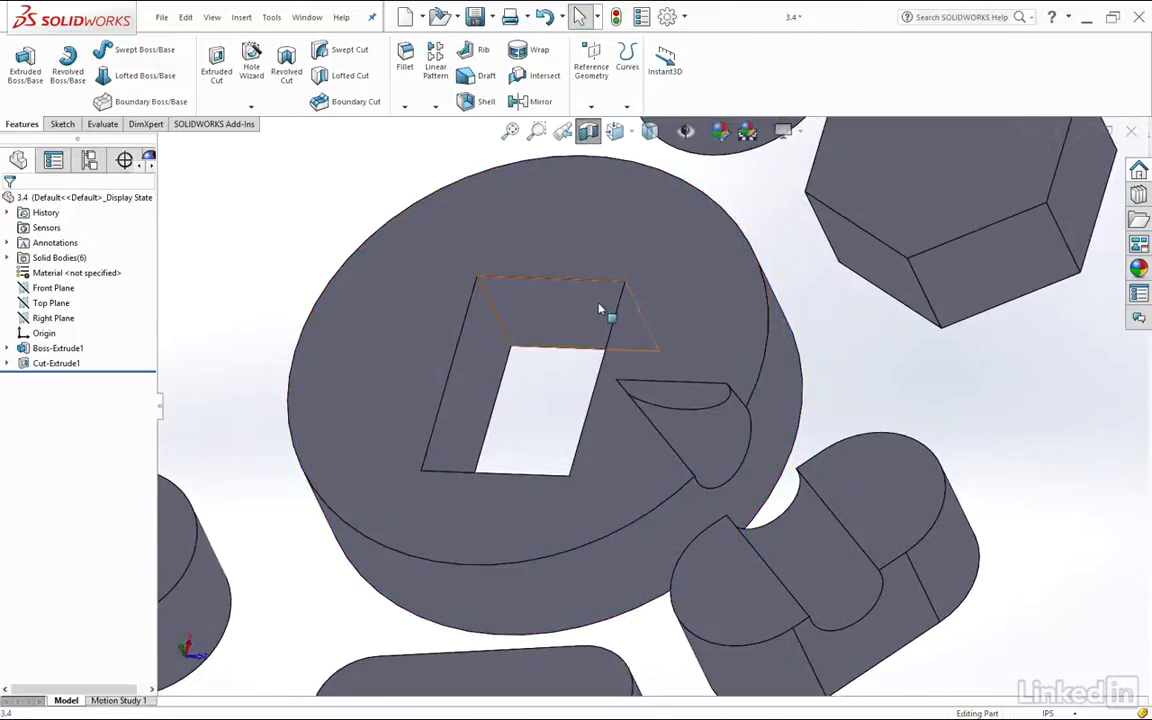
left_click(593, 305)
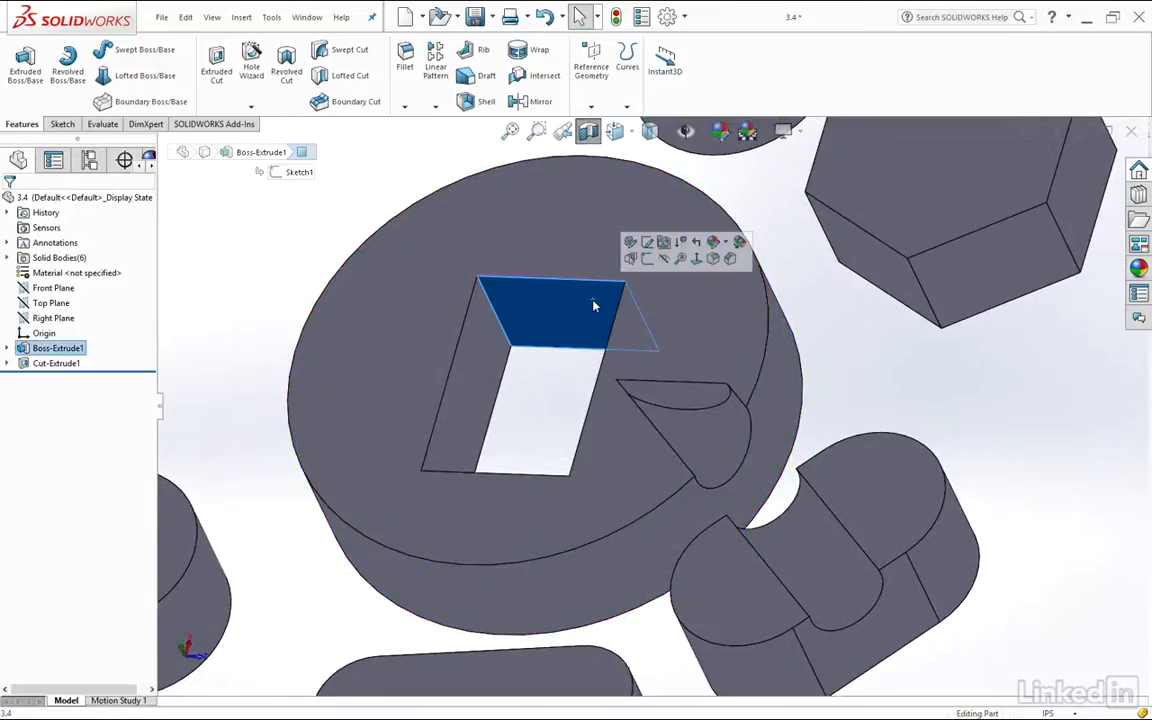
Select the circular cut's end face inside the large cylinder for inspection and turn off the section view
left_click(700, 397)
scroll(880, 388, "up", 5)
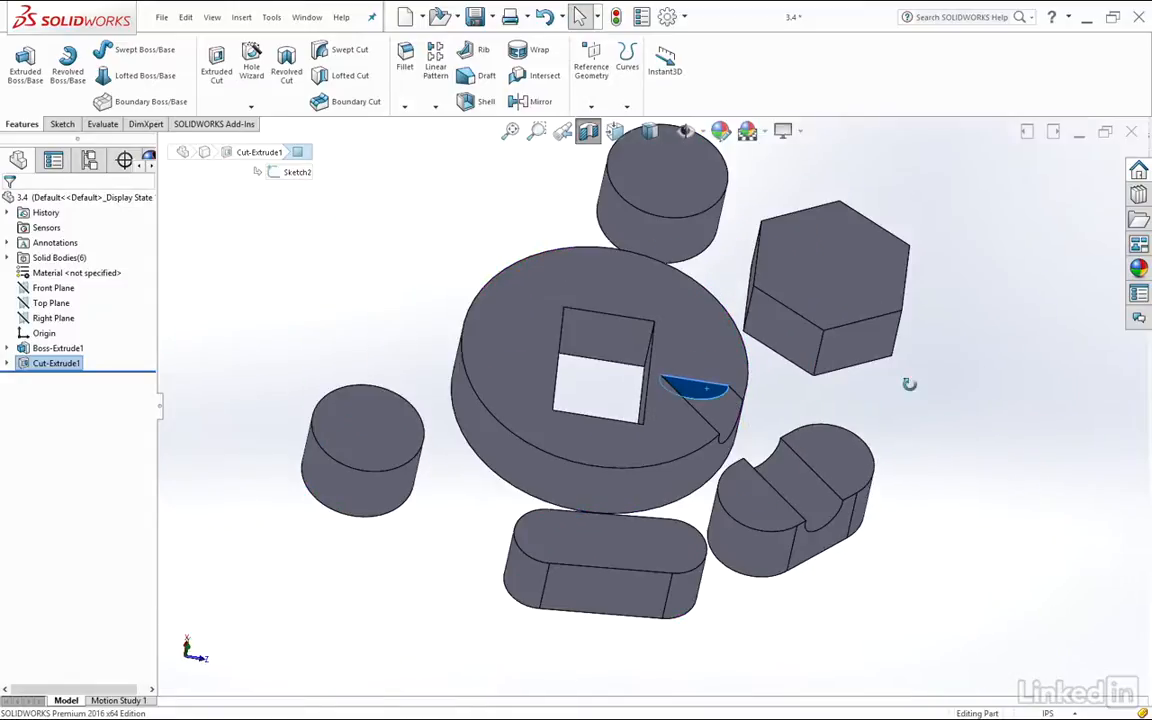
scroll(850, 420, "up", 5)
left_click(591, 137)
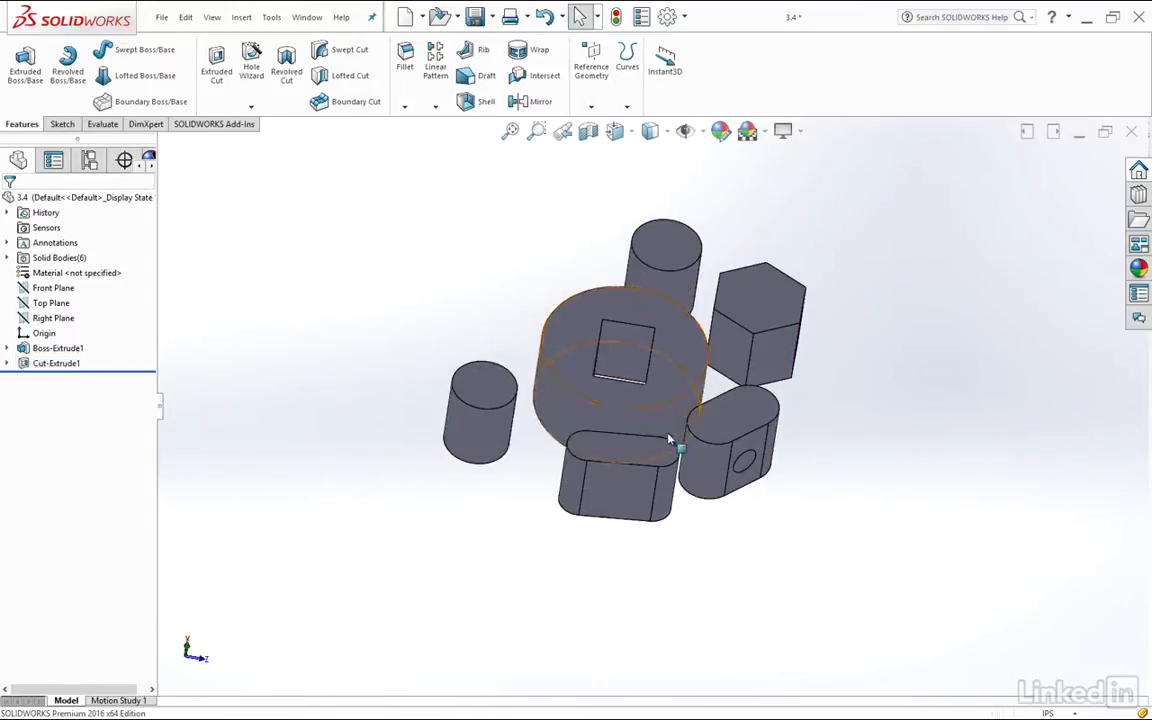
middle_click_drag(828, 388, 850, 388)
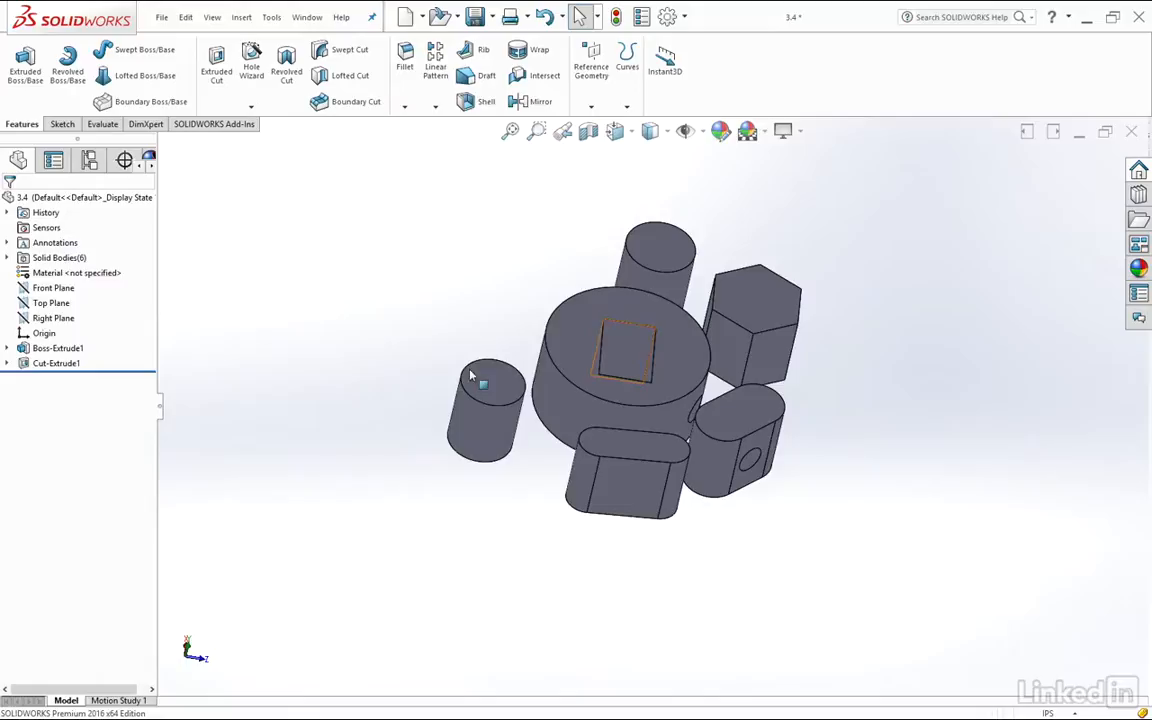
Edit the circular cut's definition and set its end condition to Up To Body, targeting the large cylinder with the rectangular hole
left_click(27, 366)
left_click(33, 293)
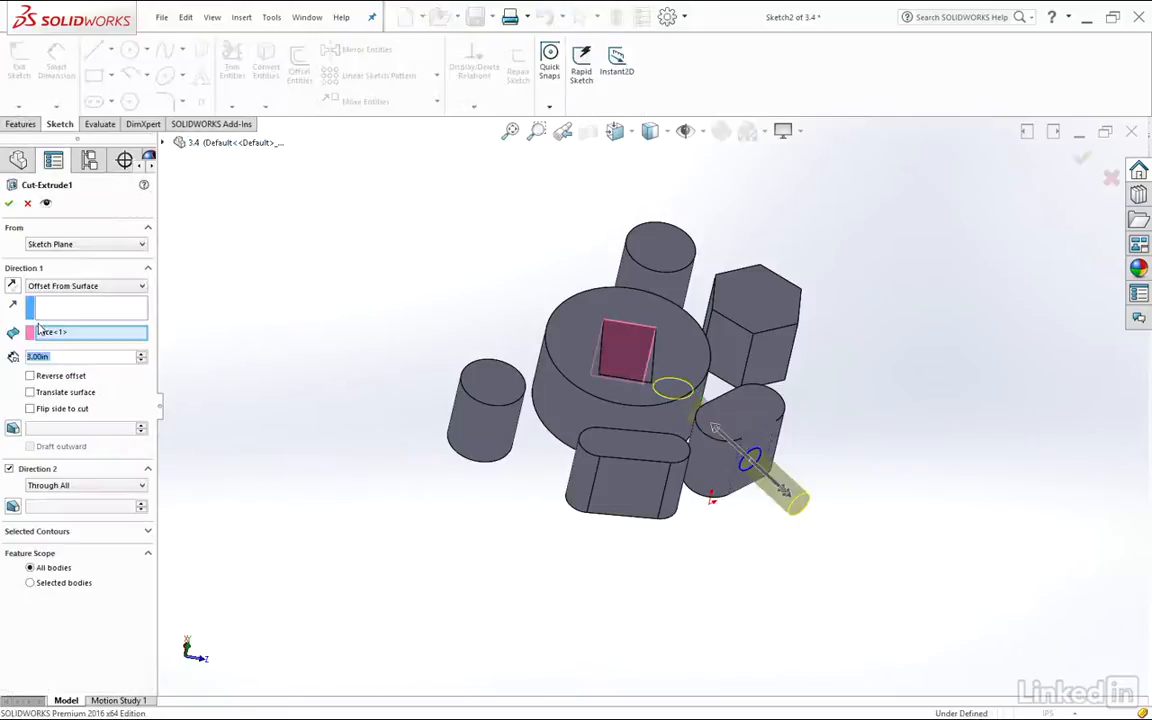
left_click(100, 287)
left_click(86, 361)
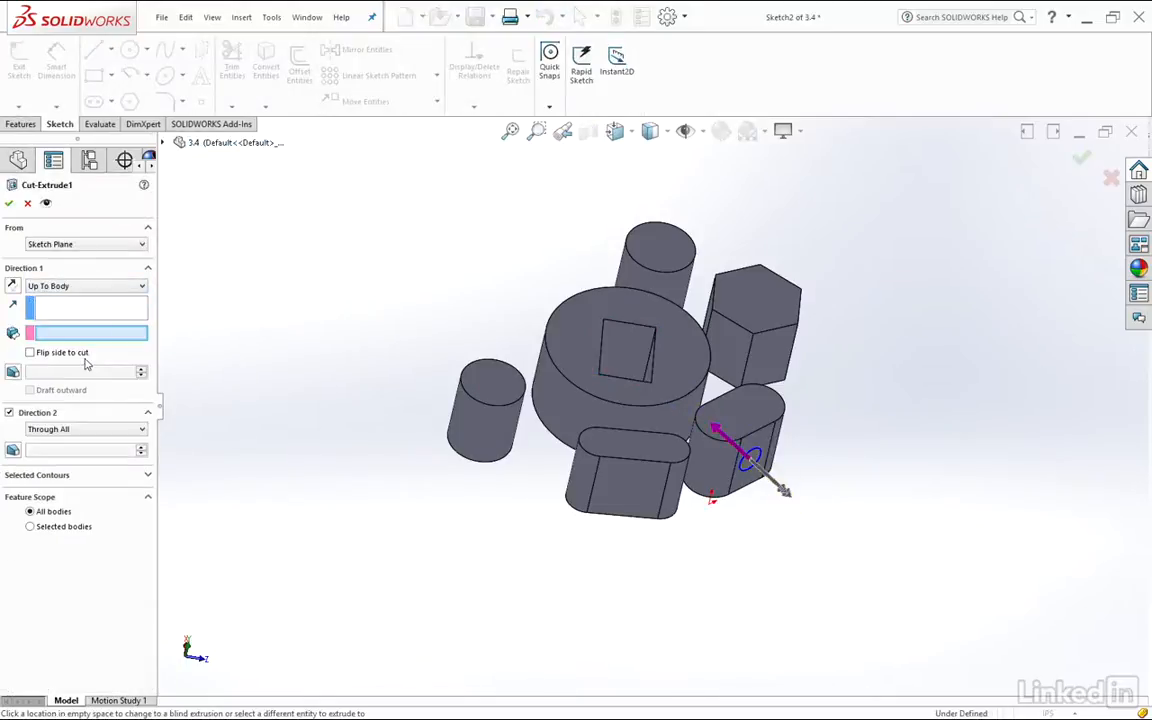
left_click(665, 417)
middle_click_drag(883, 385, 760, 560)
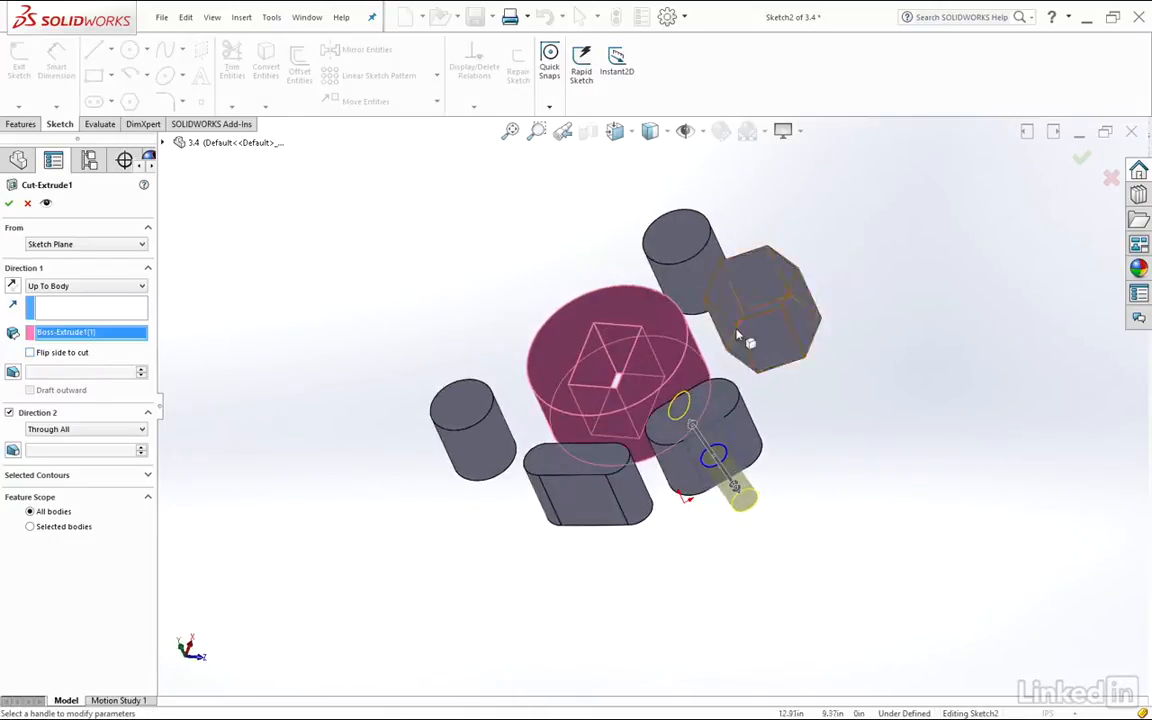
Change the circular cut's end condition to Mid Plane with a 3.00 in depth, accept it and inspect the hole
left_click(87, 287)
left_click(48, 369)
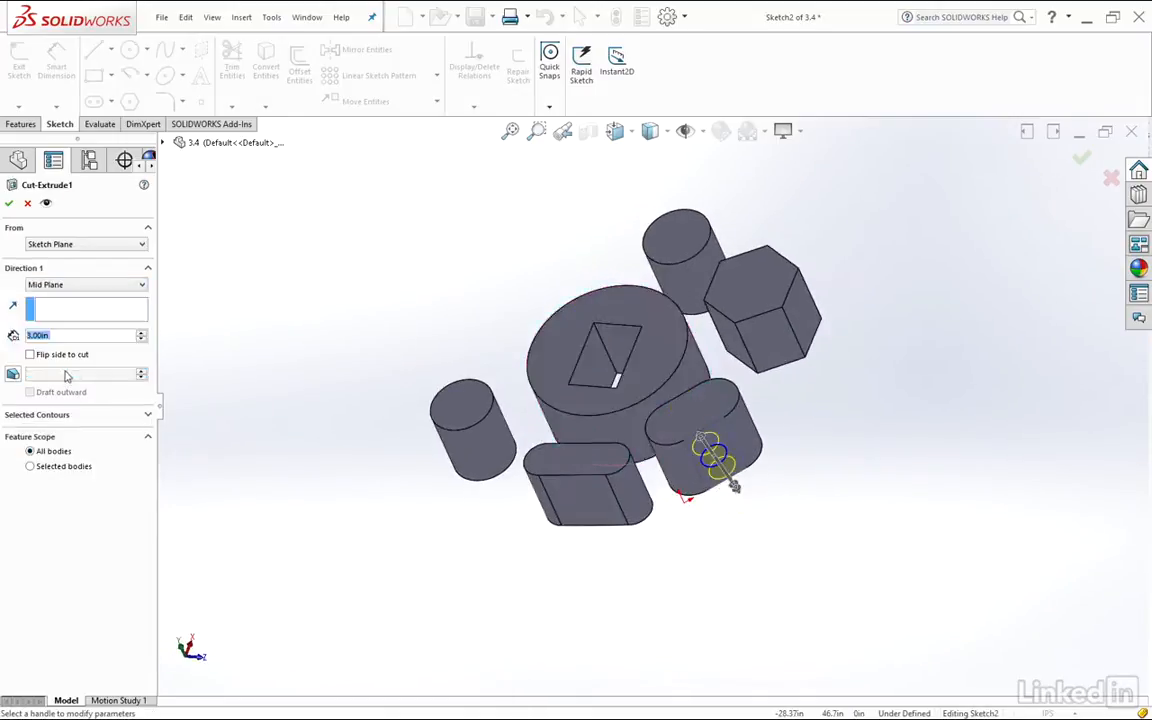
middle_click_drag(541, 354, 838, 442)
scroll(838, 442, "down", 4)
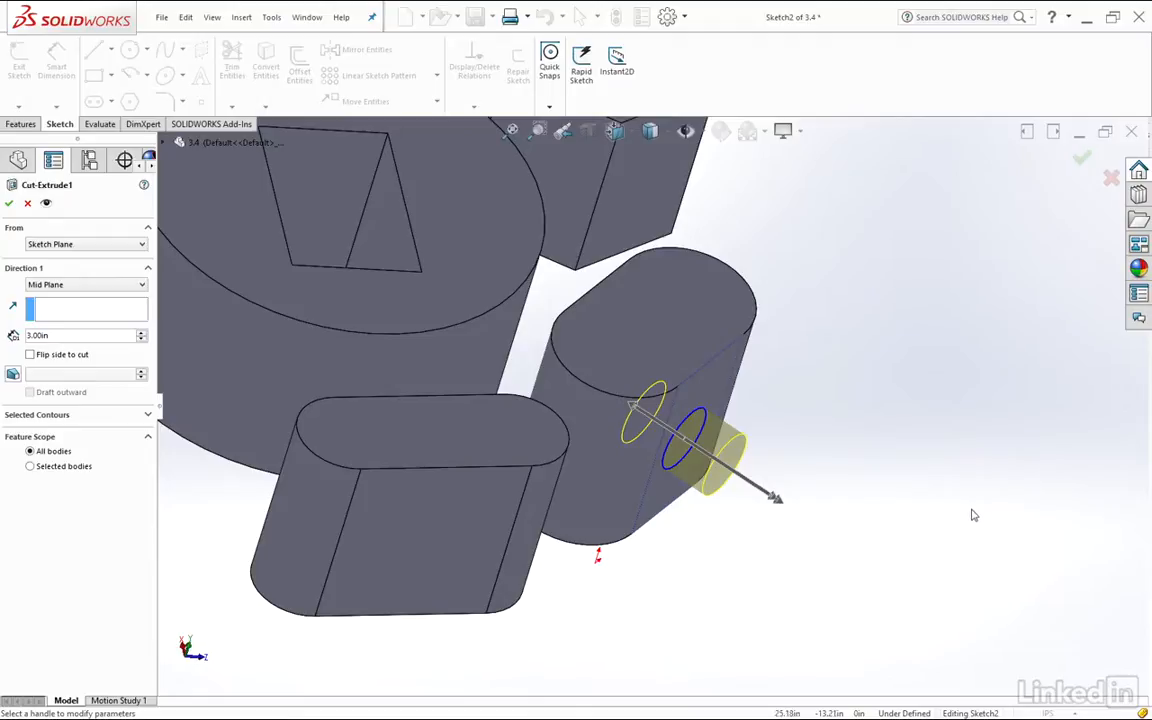
middle_click_drag(879, 437, 905, 478)
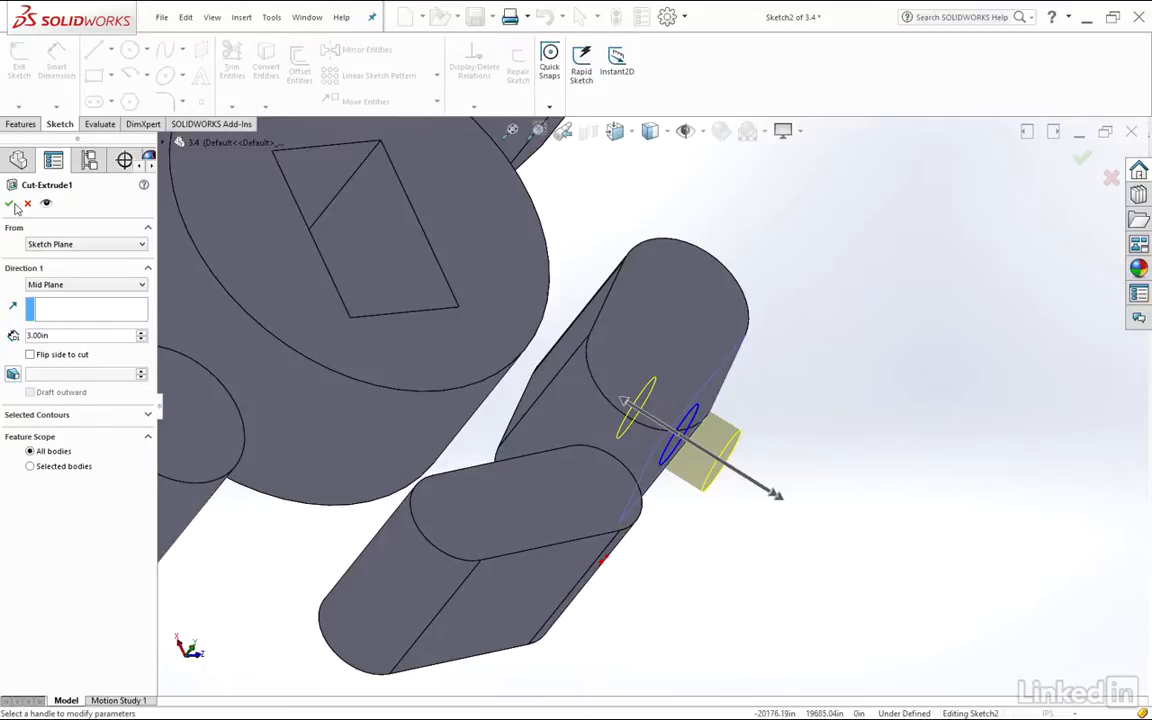
left_click(9, 205)
middle_click_drag(788, 451, 706, 352)
scroll(708, 406, "down", 1)
scroll(588, 397, "up", 2)
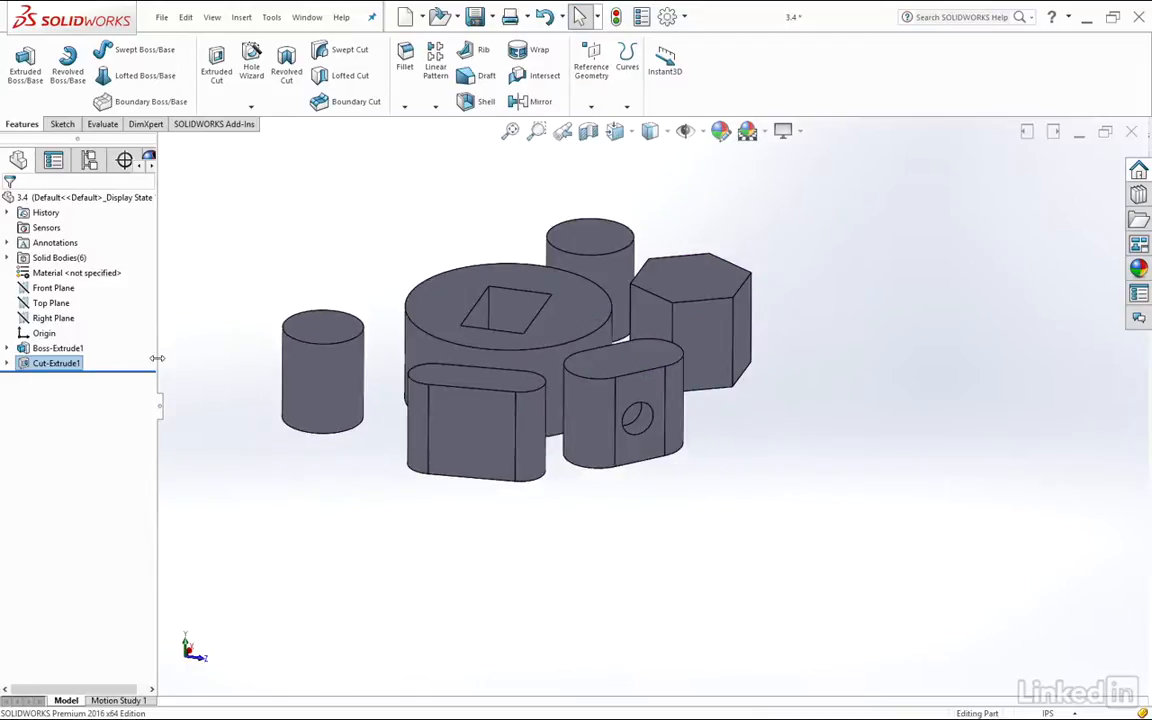